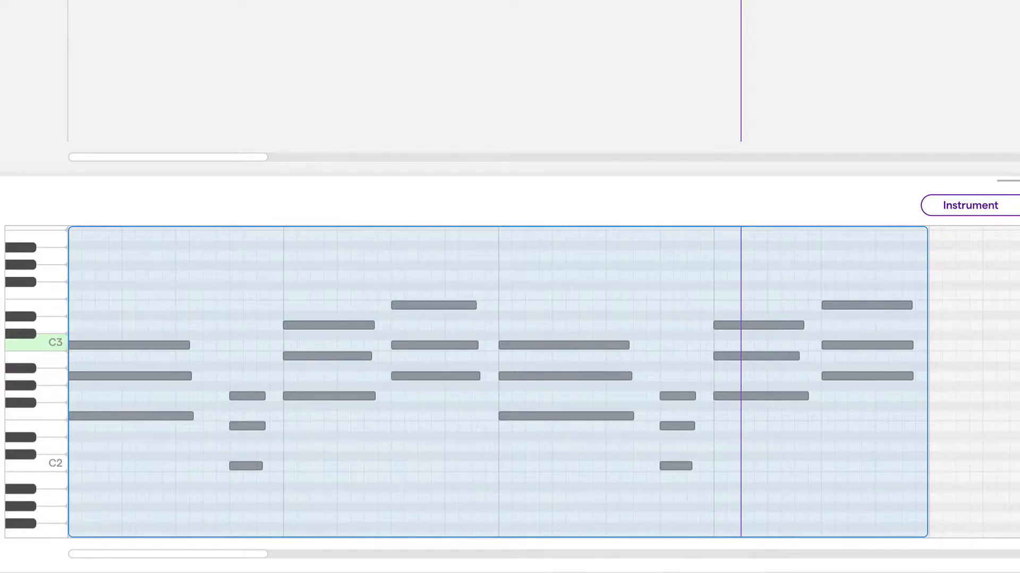
Audition the top note of each of the first four chords in the piano roll
click(142, 345)
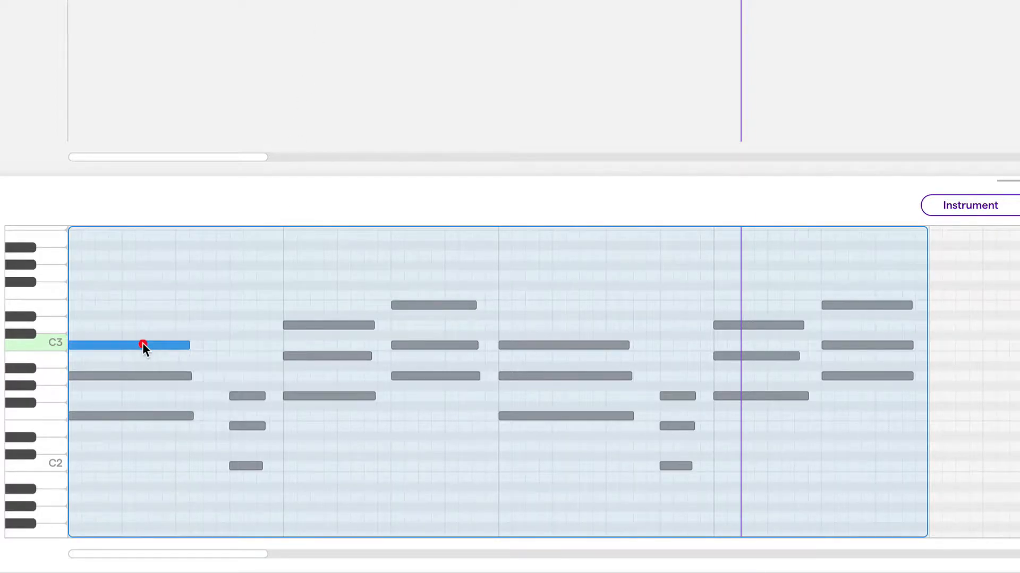
click(246, 396)
click(305, 325)
click(423, 306)
click(423, 306)
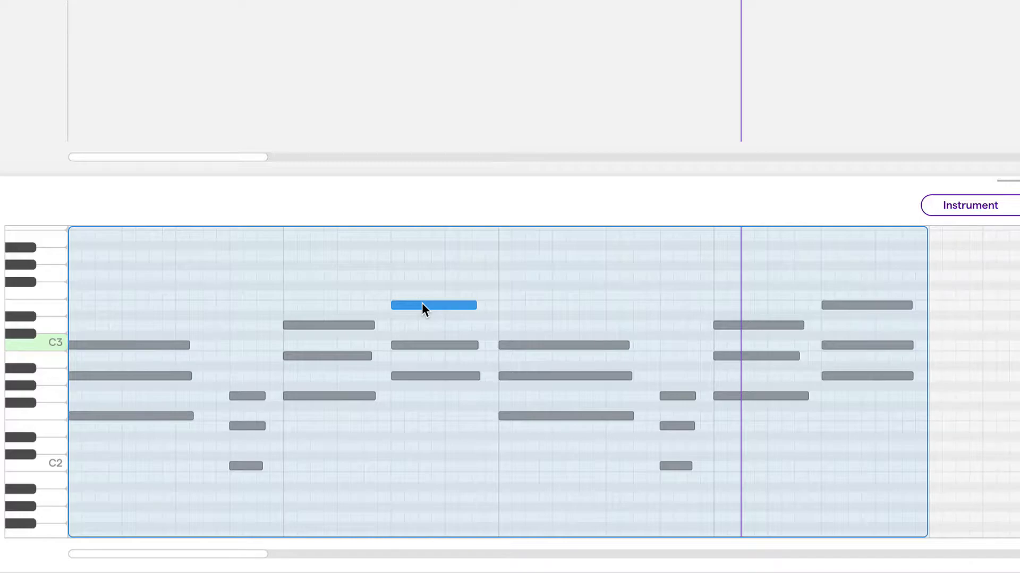
scroll(422, 304, down, 2)
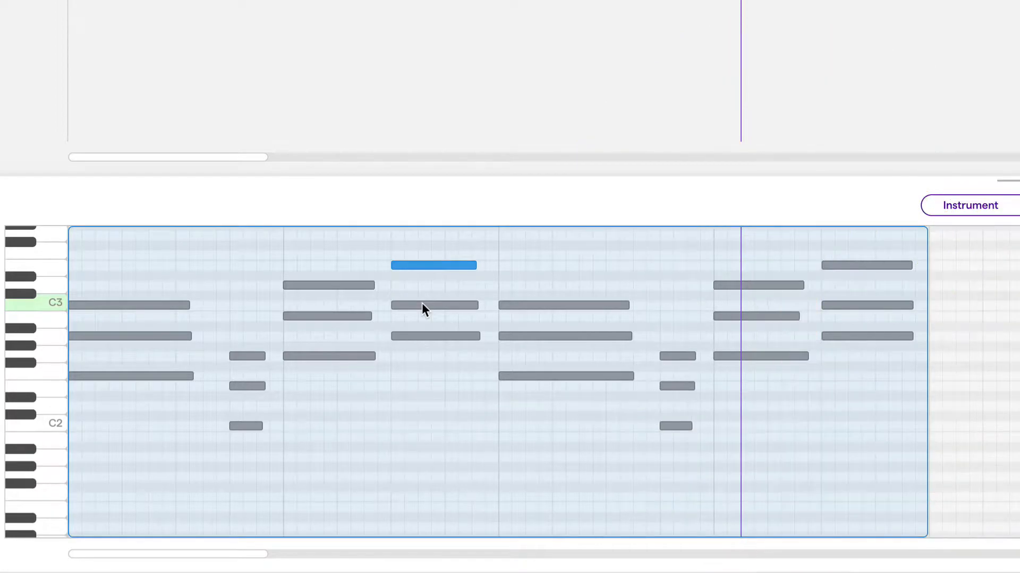
click(119, 502)
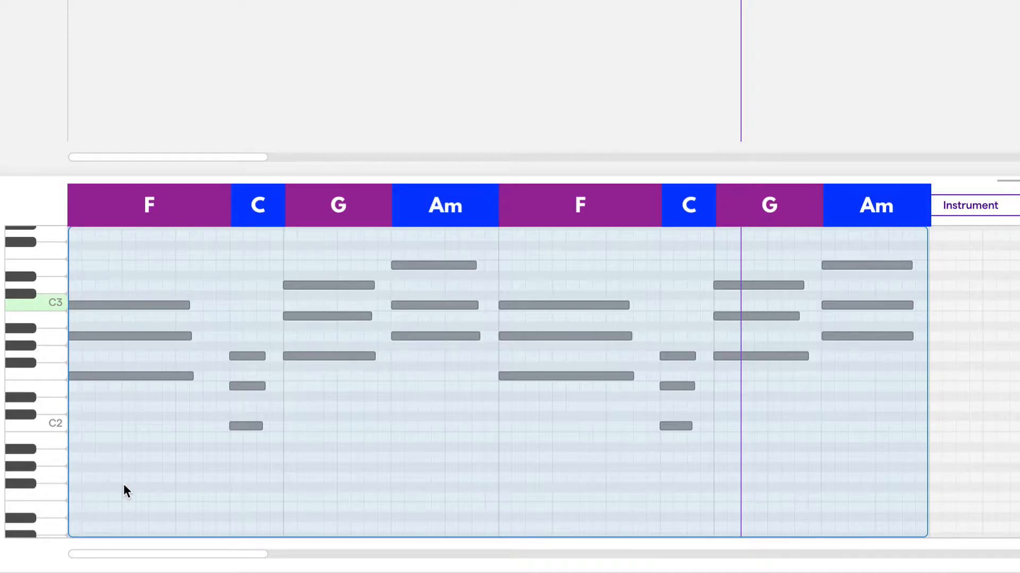
Draw octave-lower root notes: F1 under the first F chord, trimmed to about the chord's length, and C1 under the first C chord
click(112, 377)
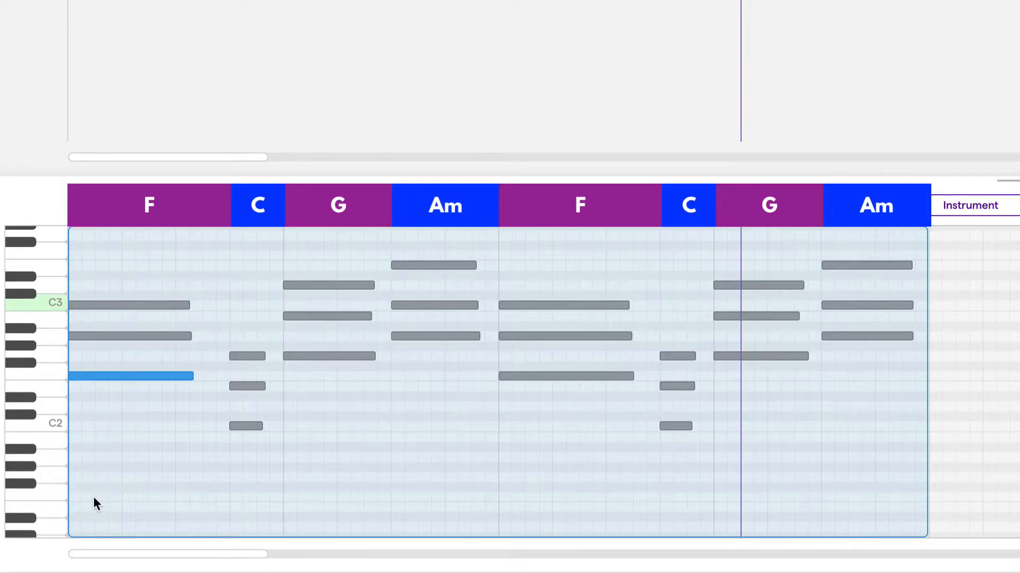
alt+click(78, 494)
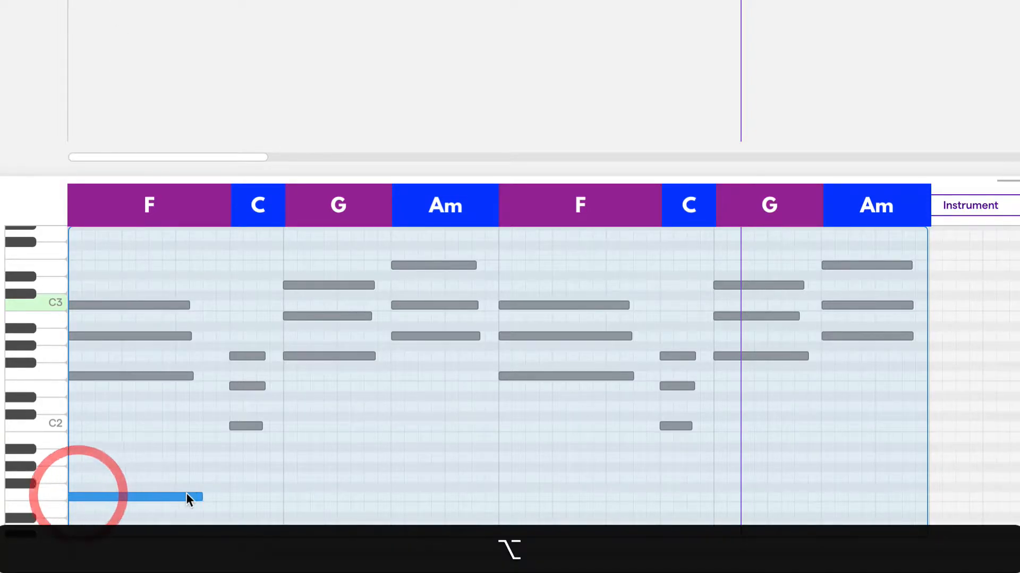
drag(202, 497, 187, 505)
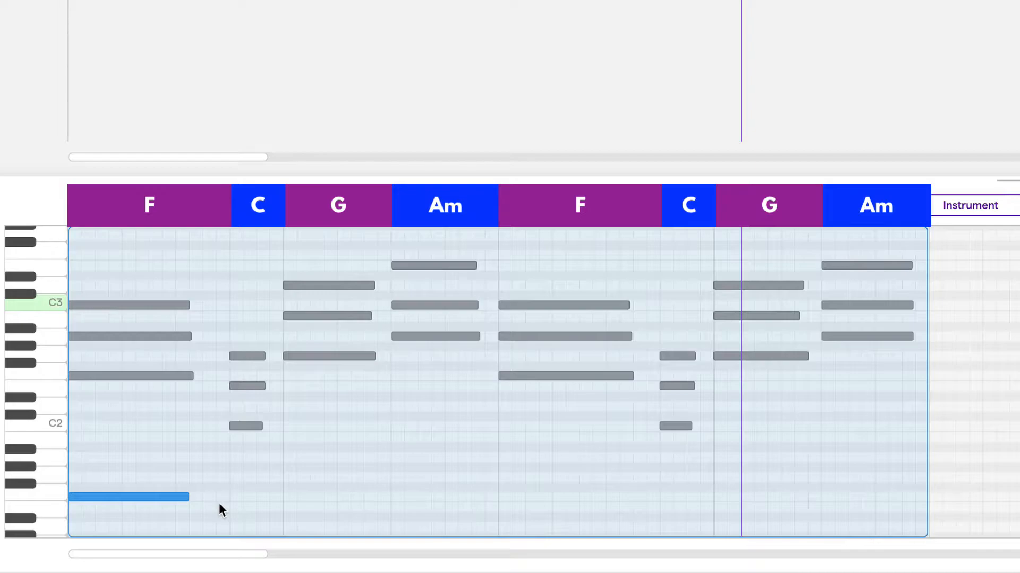
scroll(219, 504, down, 1)
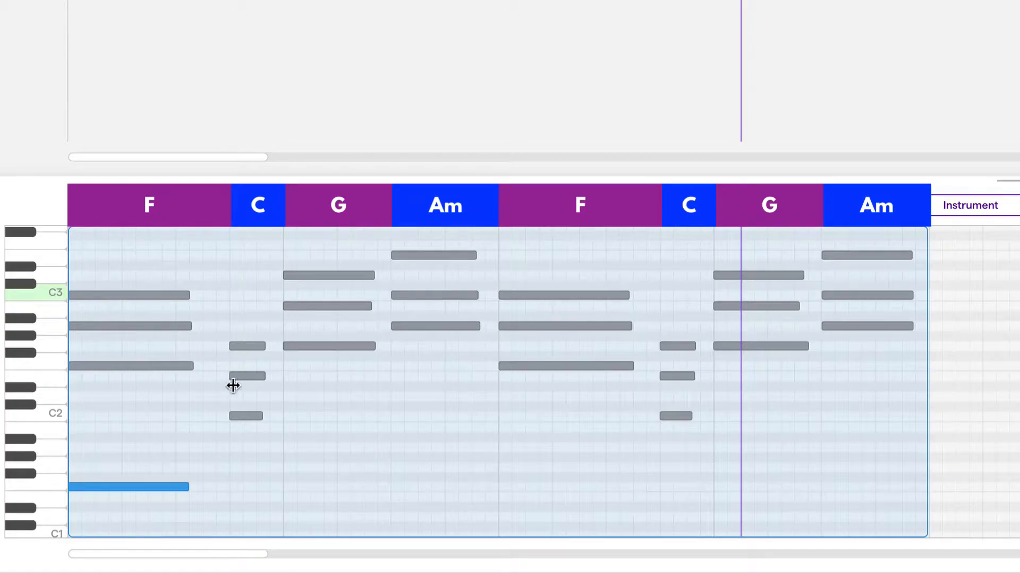
click(252, 418)
scroll(266, 419, down, 6)
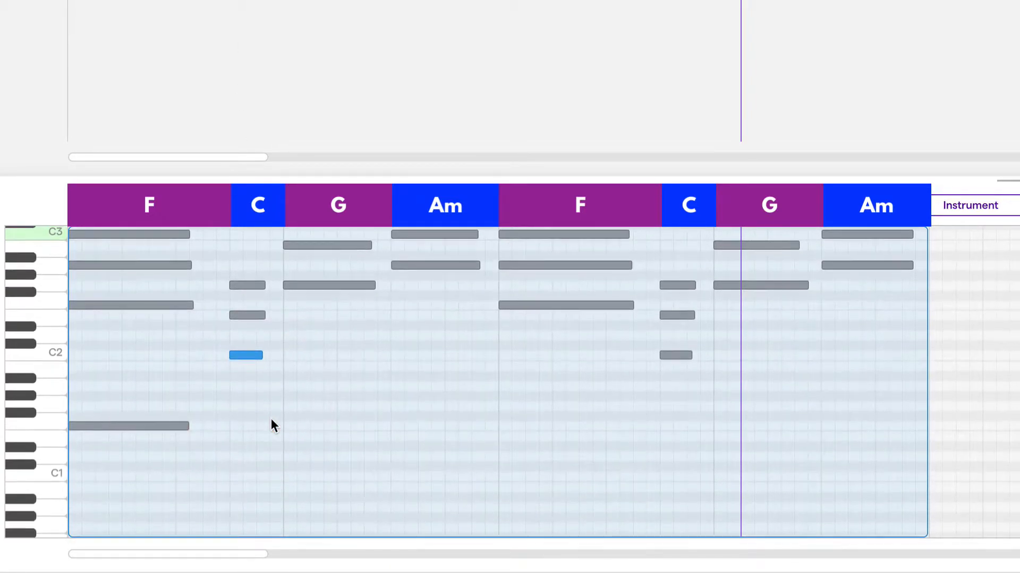
key(alt)
alt+click(241, 476)
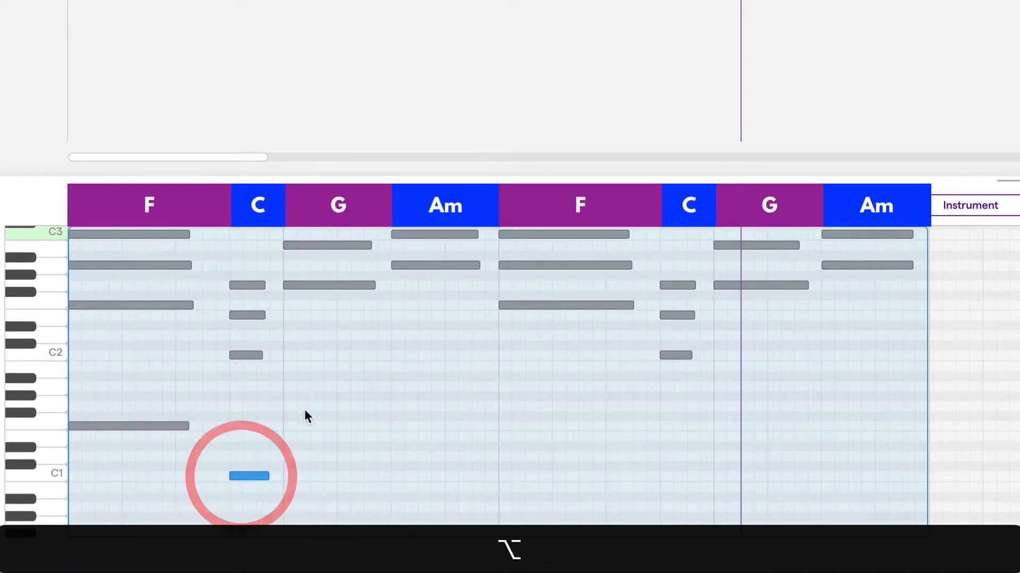
Draw octave-lower root notes G1 under the first G chord and A1 under the first Am chord
click(316, 285)
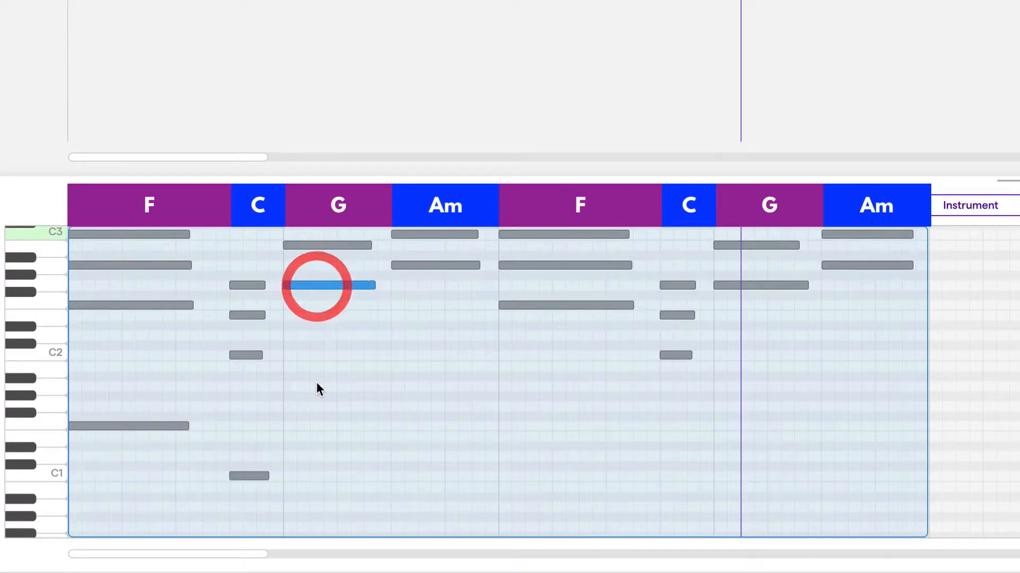
click(321, 285)
key(alt)
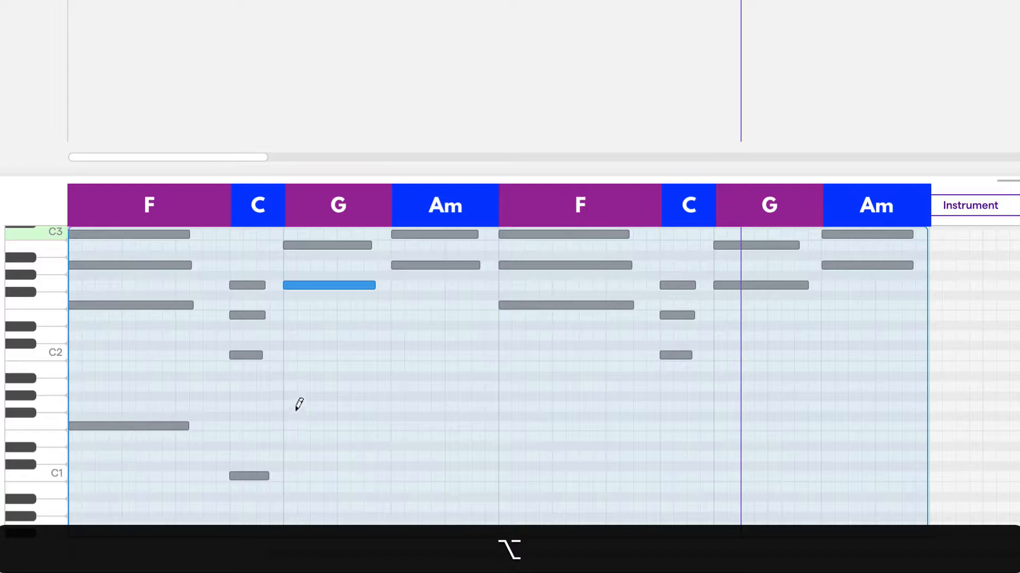
alt+click(294, 406)
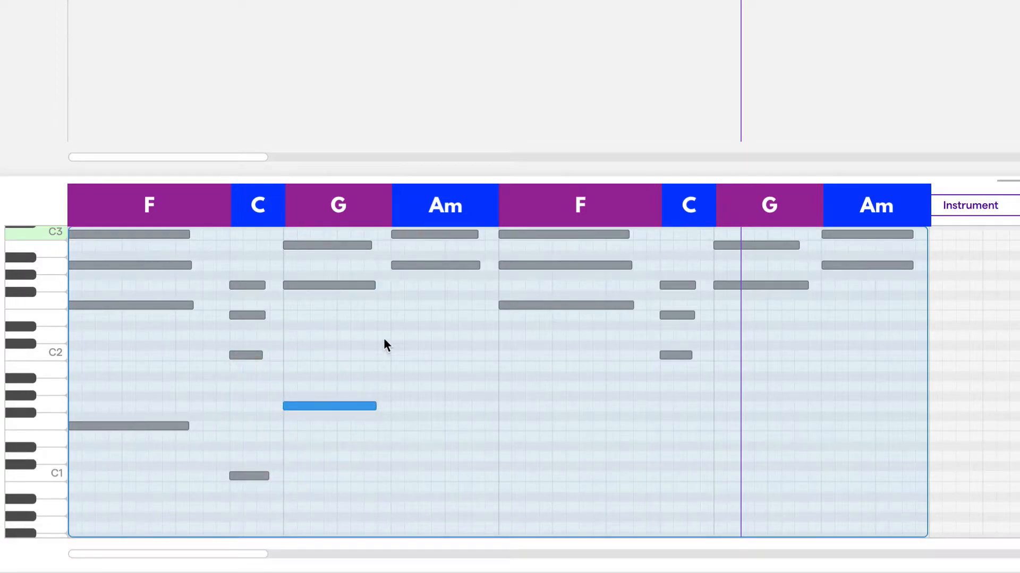
click(410, 265)
scroll(462, 393, up, 3)
key(alt)
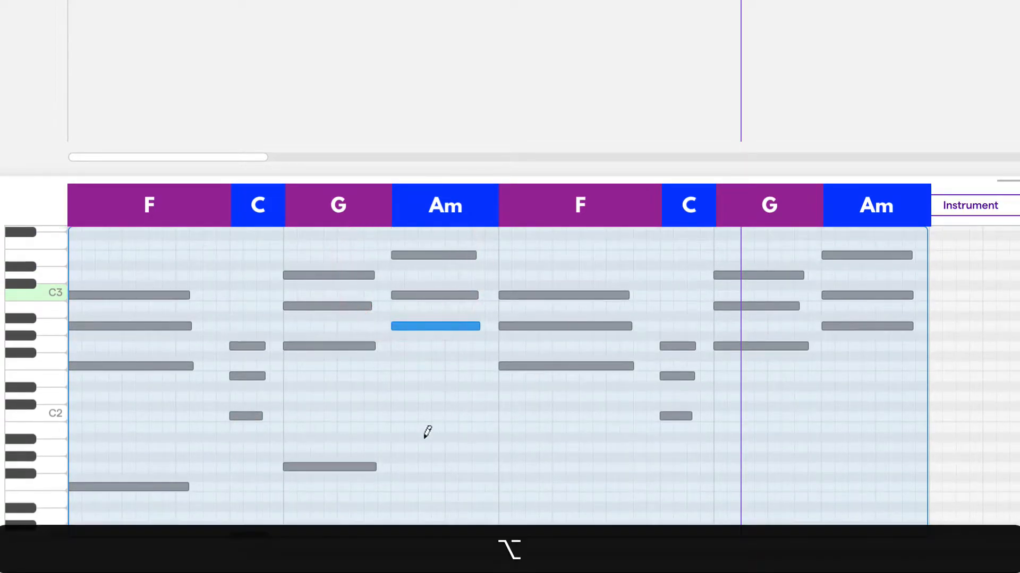
alt+click(401, 447)
Copy the four new bass notes and paste them at the start of the second F chord in bar 3
scroll(440, 443, down, 2)
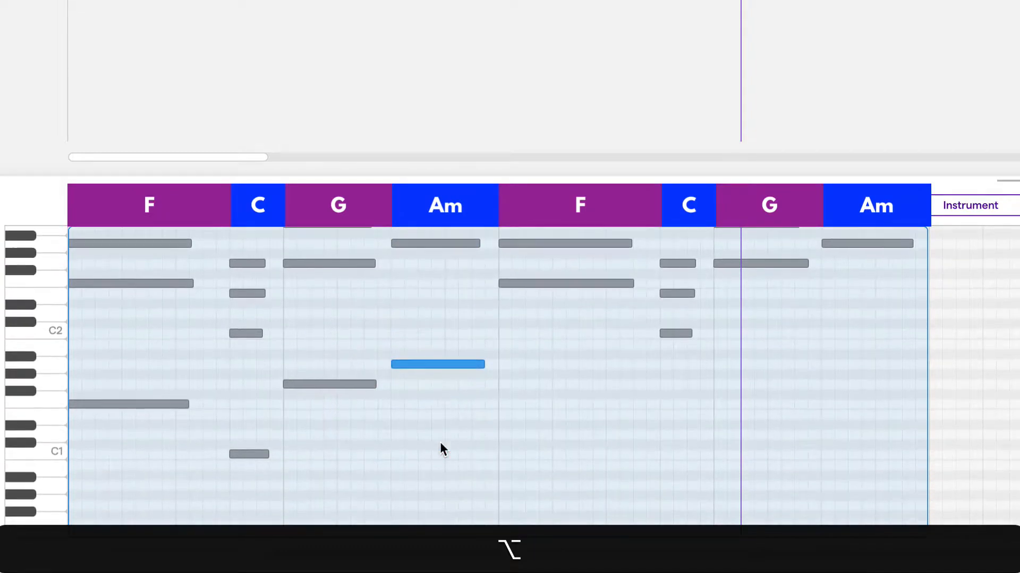
drag(505, 388, 137, 498)
key(super+c)
click(495, 399)
key(super+v)
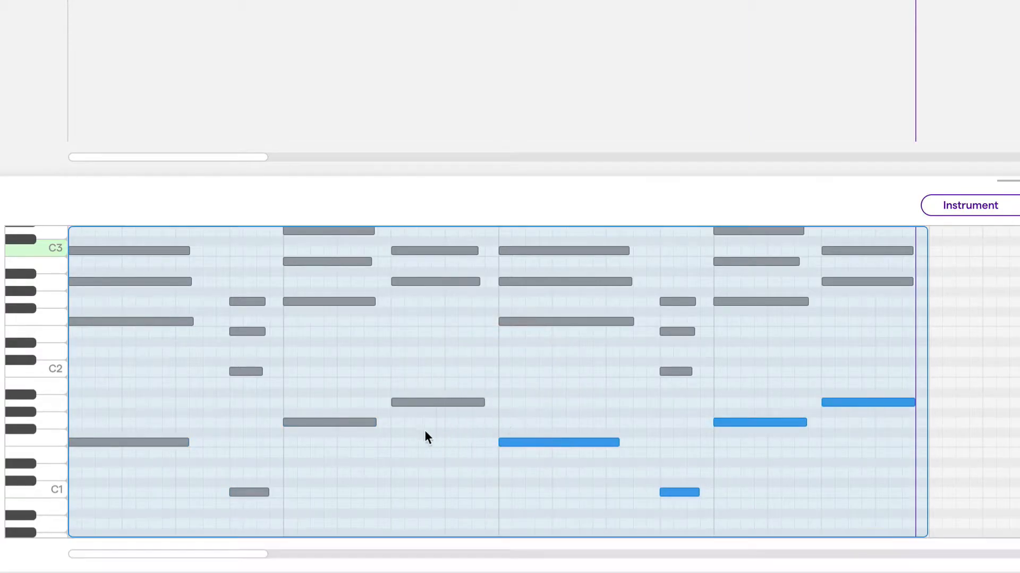
Move the lowest note of the first F chord up one octave to F3
scroll(381, 428, up, 3)
scroll(343, 414, up, 1)
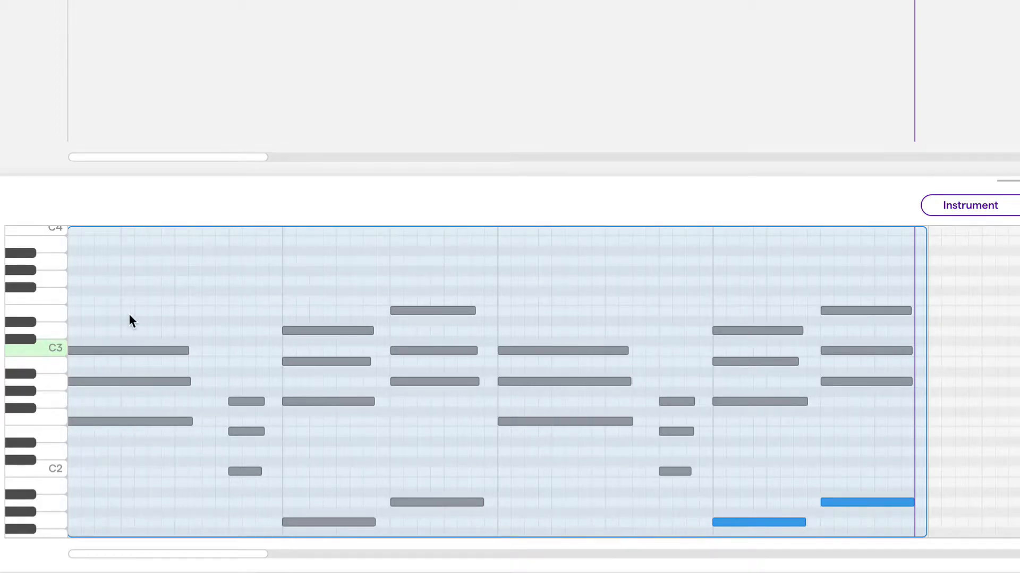
click(110, 422)
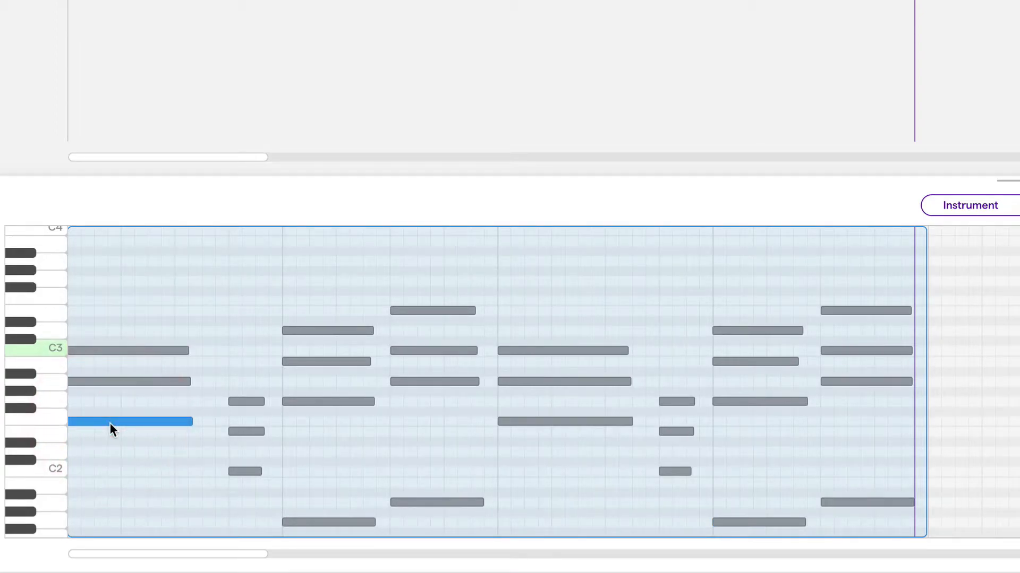
drag(109, 423, 109, 300)
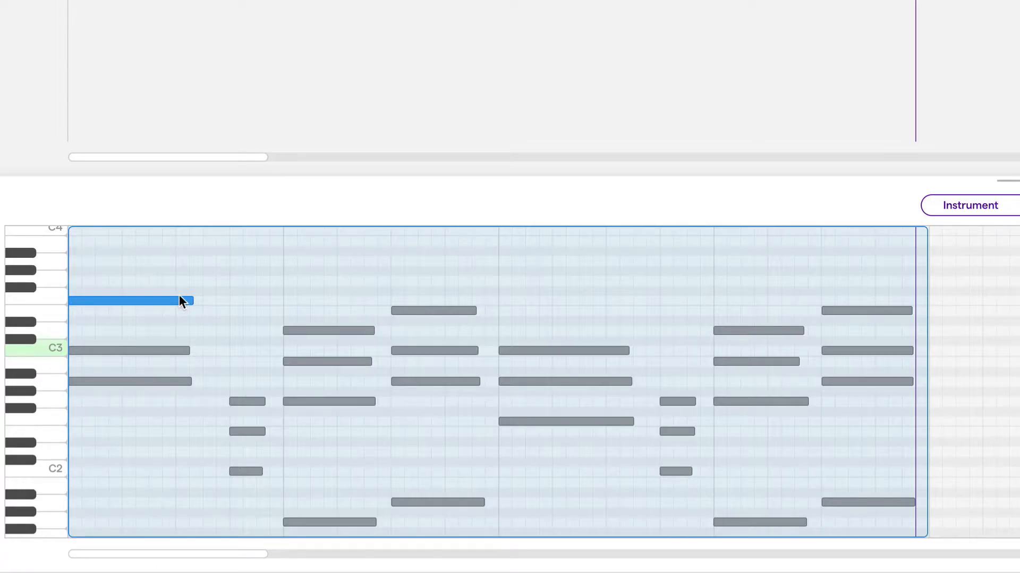
Raise the two lowest notes of the first C chord one octave to C3 and E3
click(243, 471)
drag(243, 471, 243, 350)
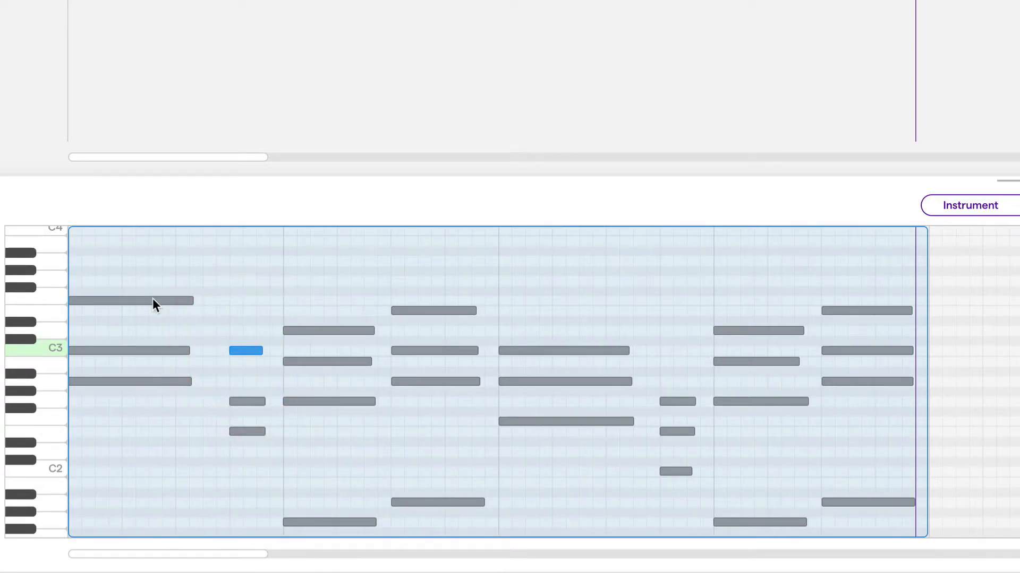
click(244, 432)
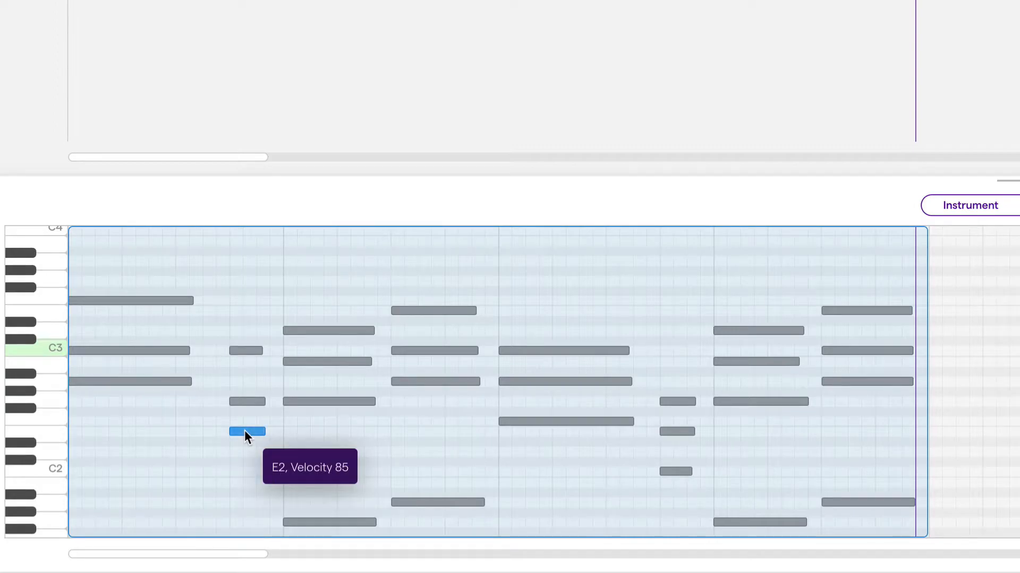
drag(244, 432, 243, 314)
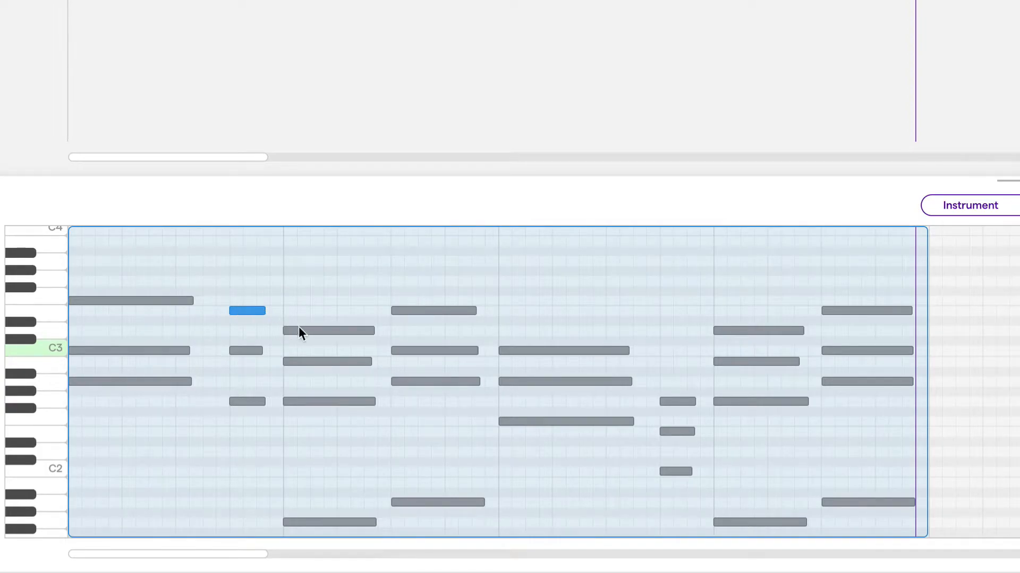
Check the top-note melody across the revoiced F and C chords and the following G and Am chords
click(173, 301)
click(247, 311)
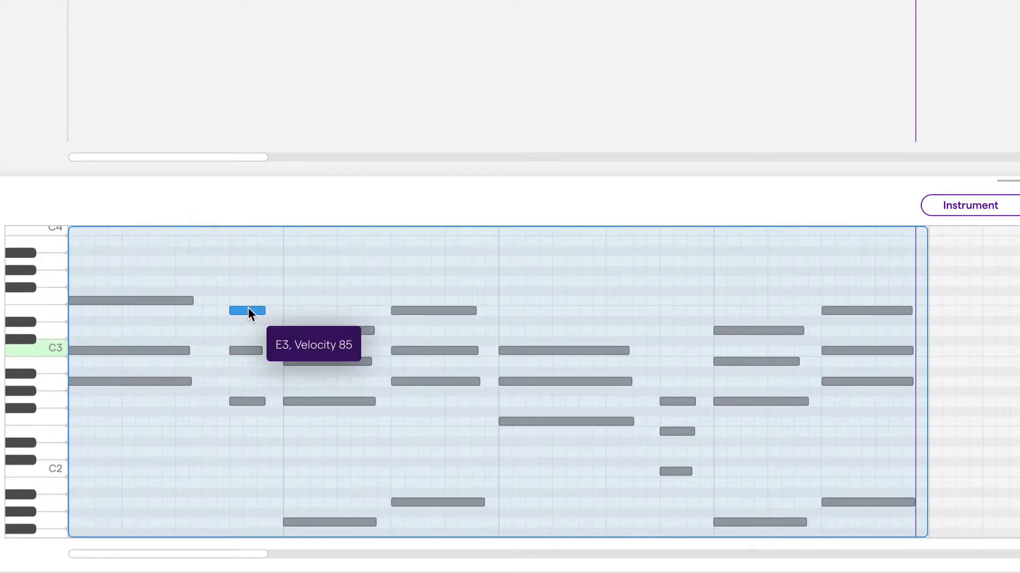
click(307, 331)
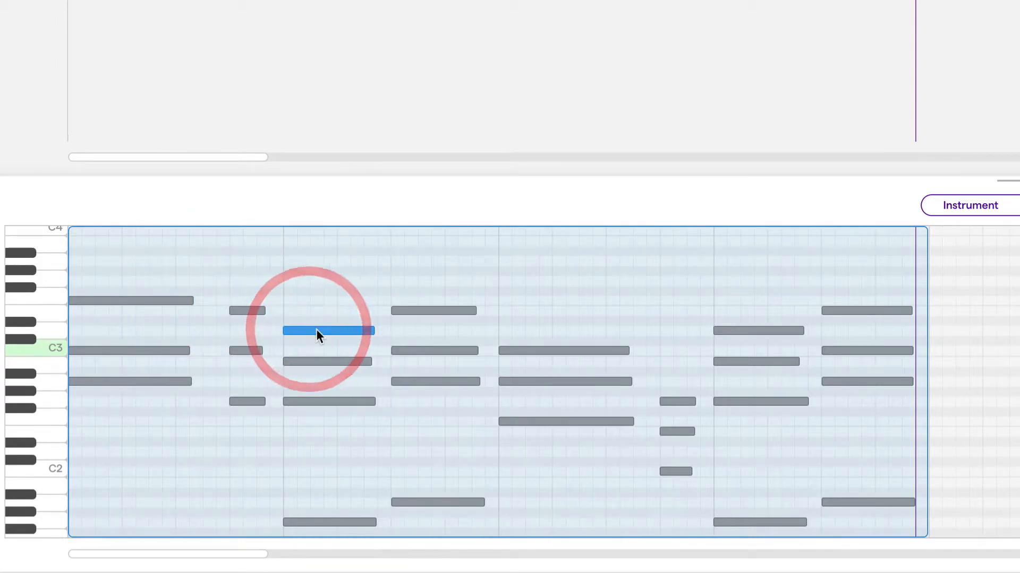
click(425, 309)
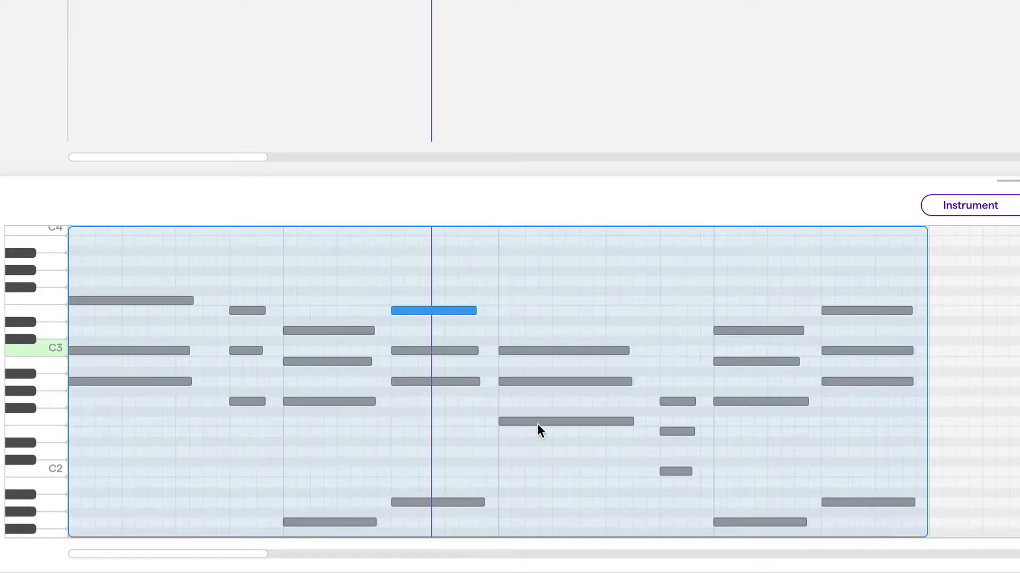
Raise the second F chord's lowest note to F3 and the second C chord's two lowest notes to C3 and E3
drag(537, 425, 534, 303)
drag(680, 472, 678, 353)
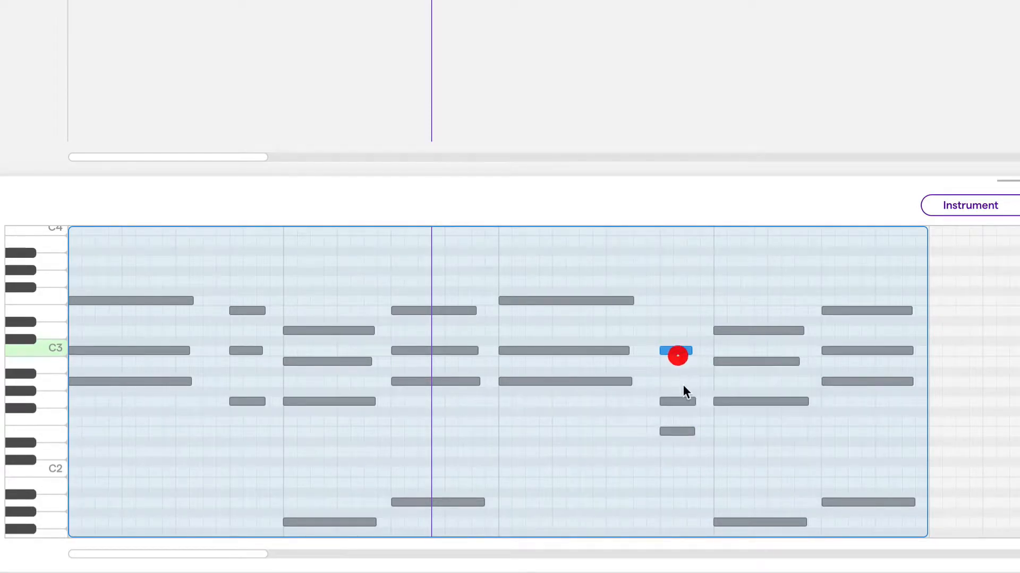
drag(675, 432, 676, 313)
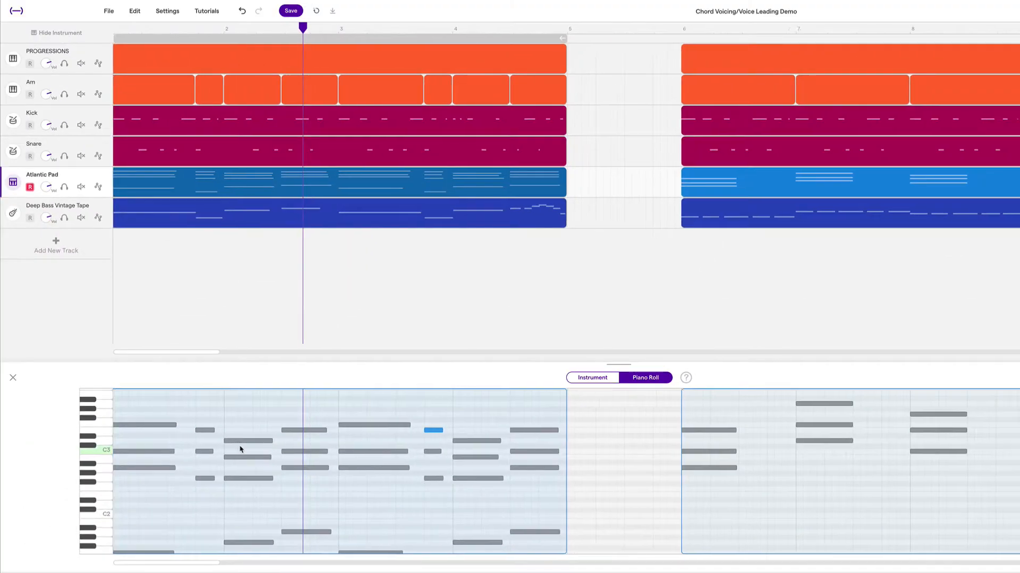
Move the loop region to start at bar 6 over the second progression and turn looping on
scroll(240, 450, right, 10)
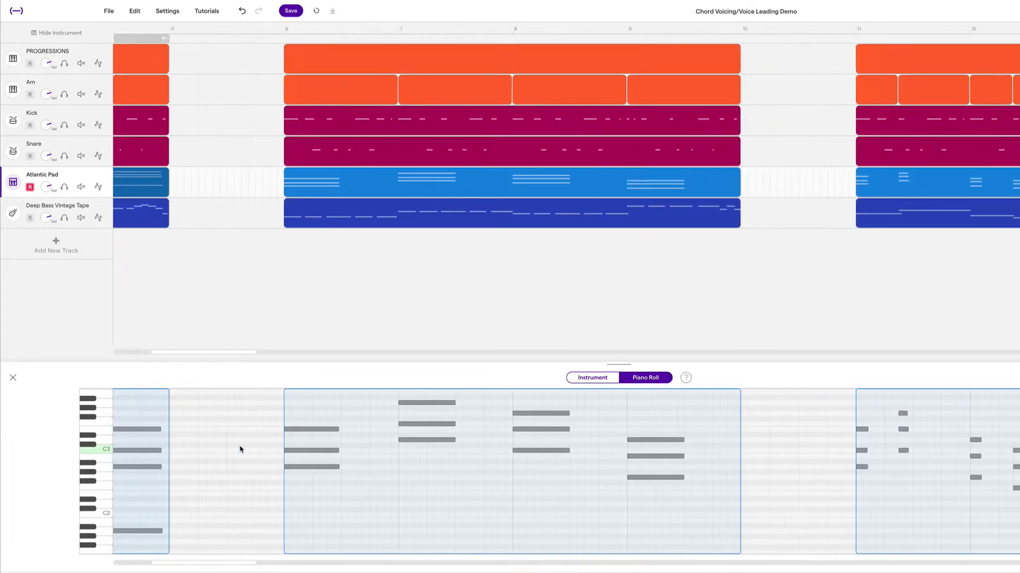
mouse_move(296, 157)
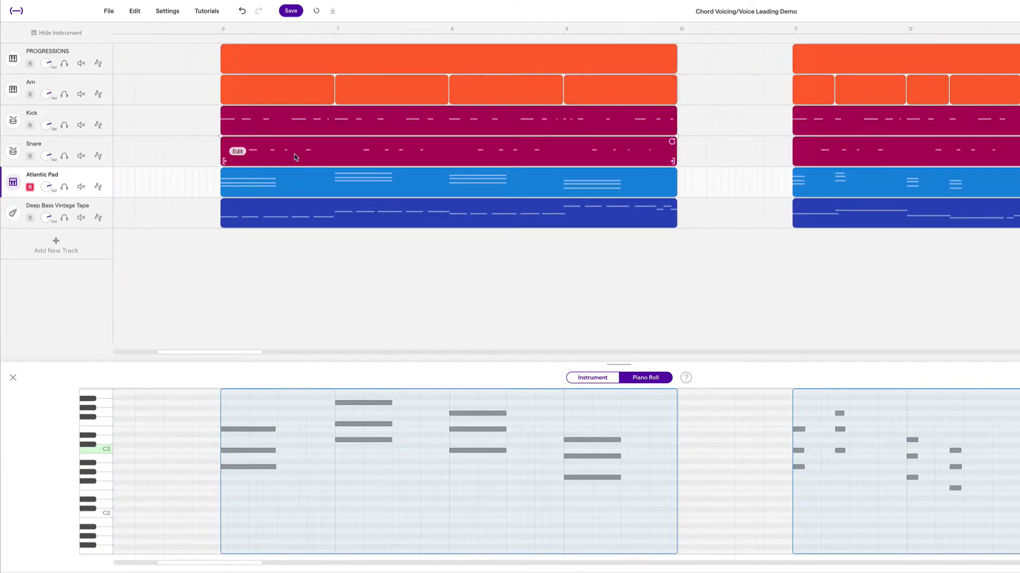
scroll(296, 157, left, 10)
drag(248, 38, 689, 41)
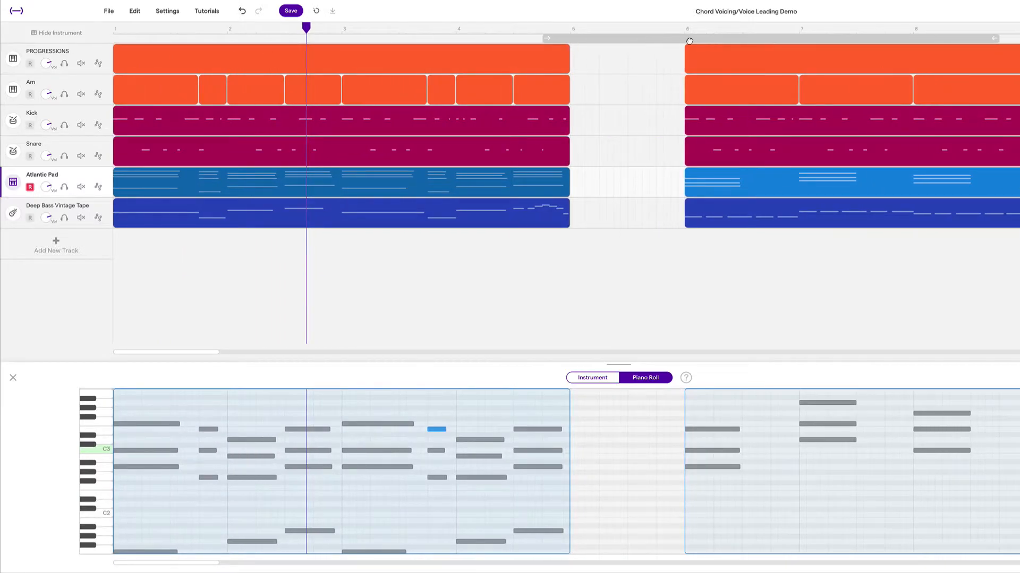
click(785, 36)
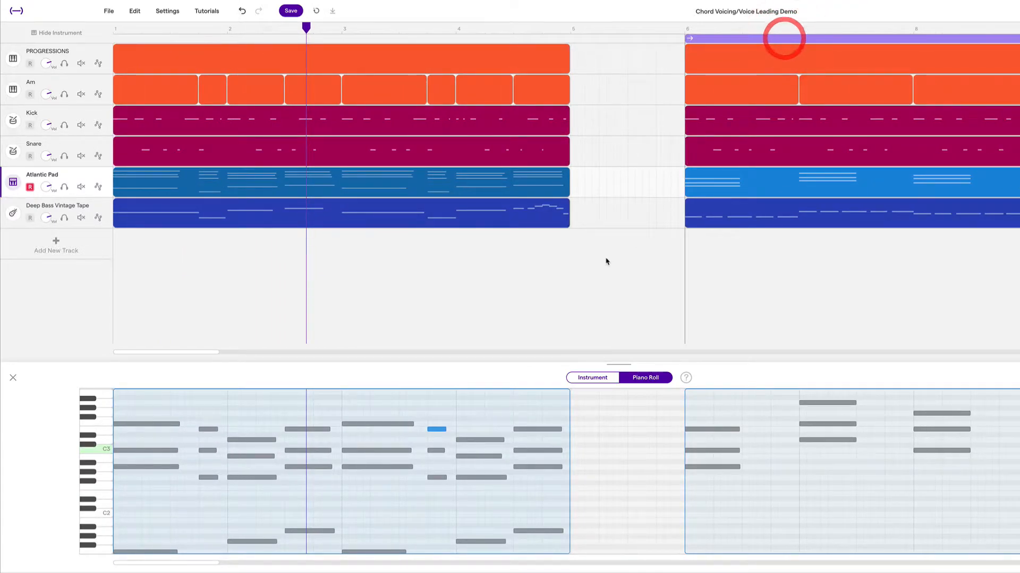
Select all clips of PROGRESSION #3 and move them to start at bar 17
scroll(607, 262, right, 10)
scroll(607, 261, right, 3)
scroll(607, 261, down, 5)
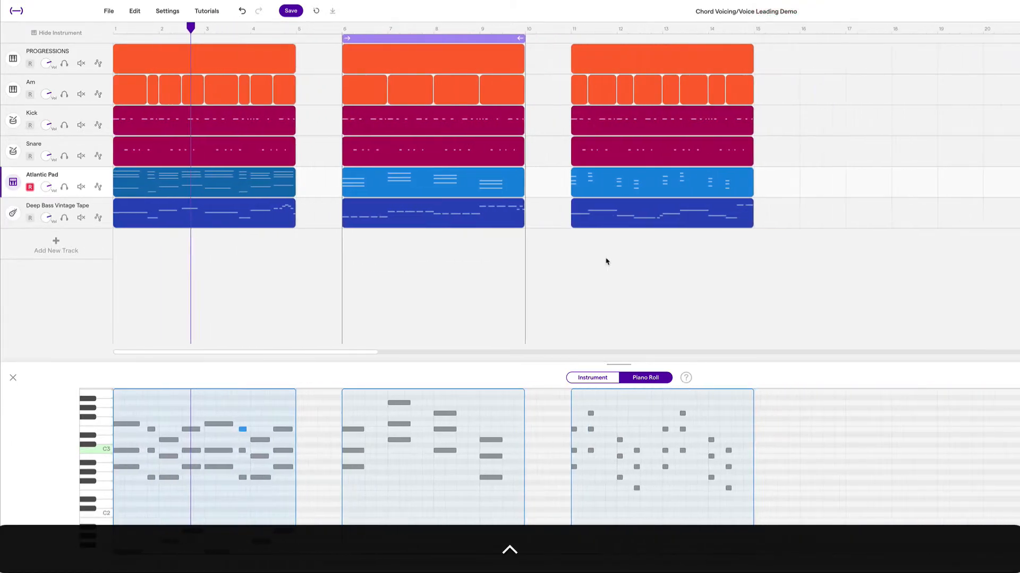
scroll(607, 261, down, 2)
drag(690, 223, 584, 61)
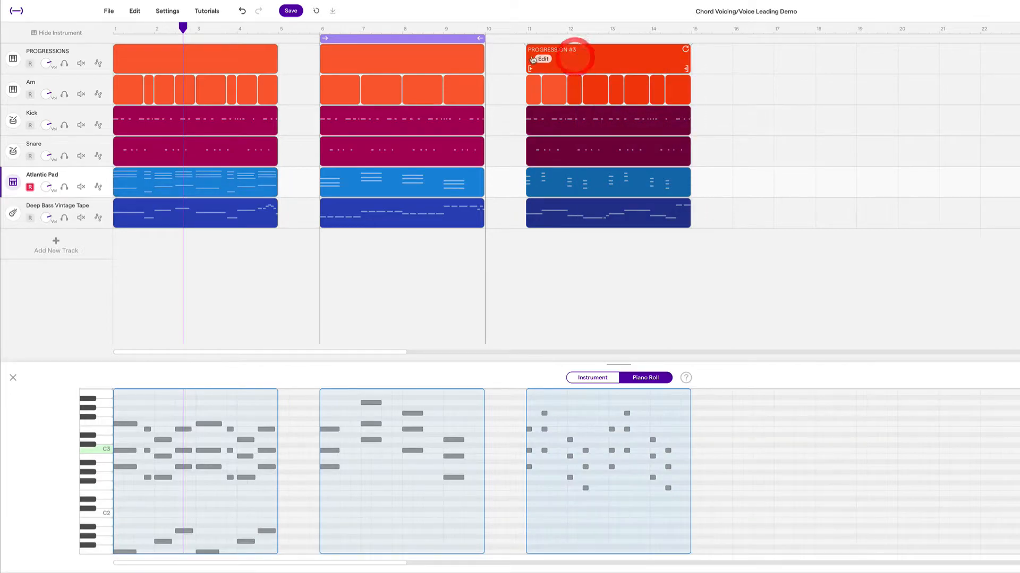
right_click(547, 60)
click(548, 50)
drag(576, 53, 820, 57)
Copy all clips of PROGRESSION #2 across the six tracks and paste them at bar 11
drag(507, 53, 320, 250)
key(super+c)
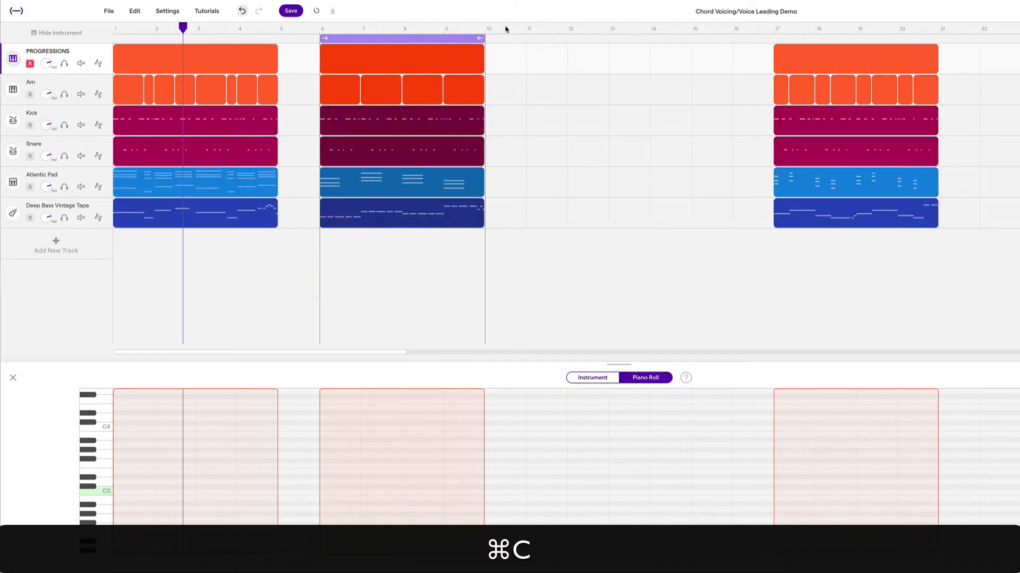
click(528, 30)
key(super+v)
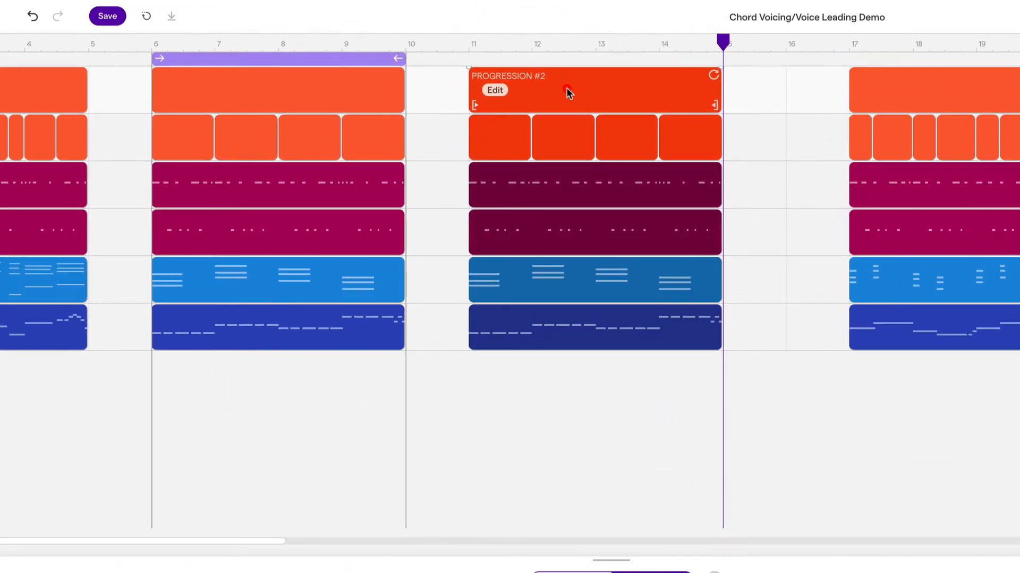
Rename the copied progression region at bar 11 as PROGRESSION #2 (D)
click(590, 58)
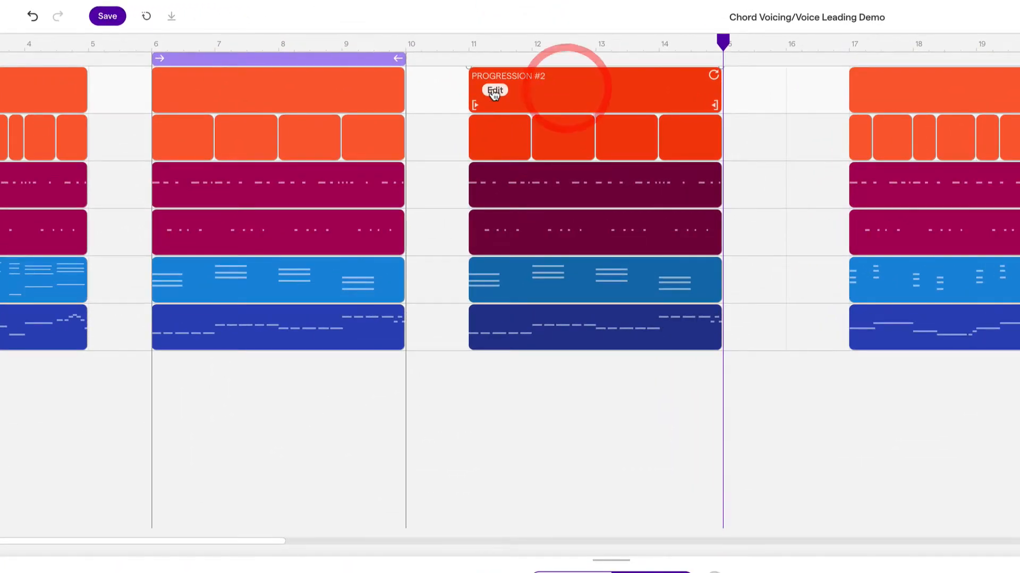
click(543, 58)
click(541, 143)
click(603, 463)
text((D))
key(shift+BackSpace)
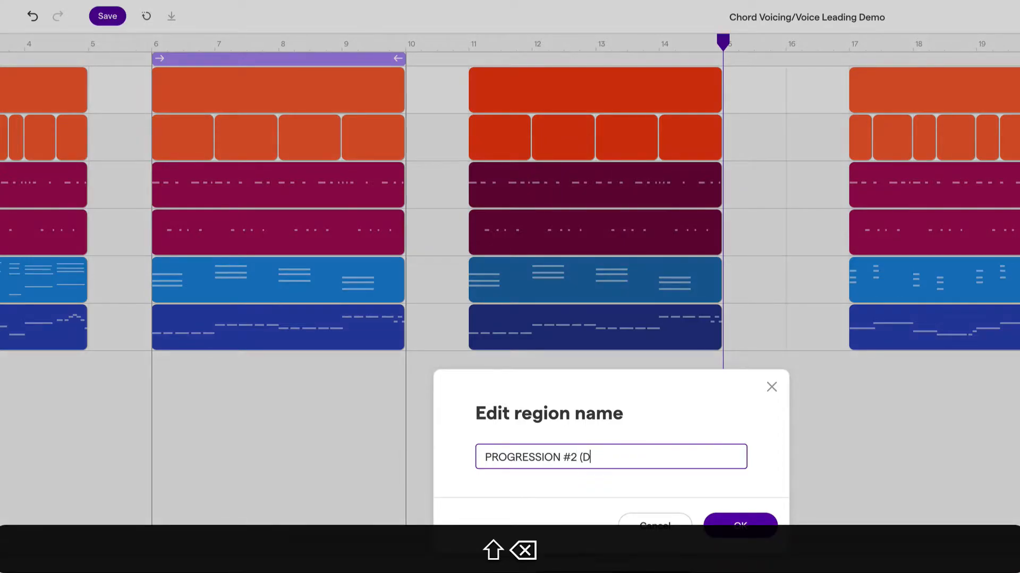
text())
key(shift+Return)
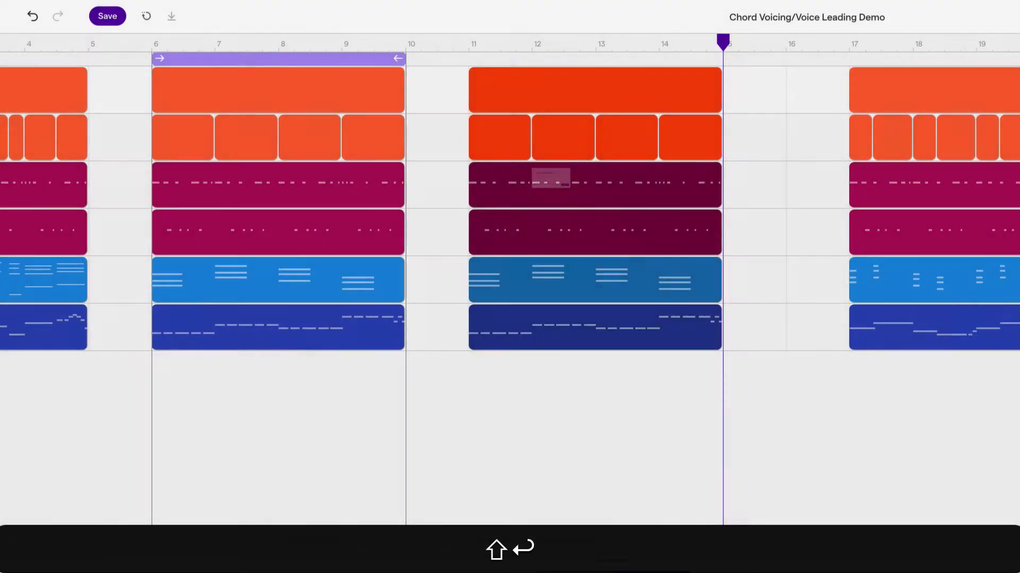
Edit the region name of the PROGRESSION #2 clip at bar 6
click(260, 97)
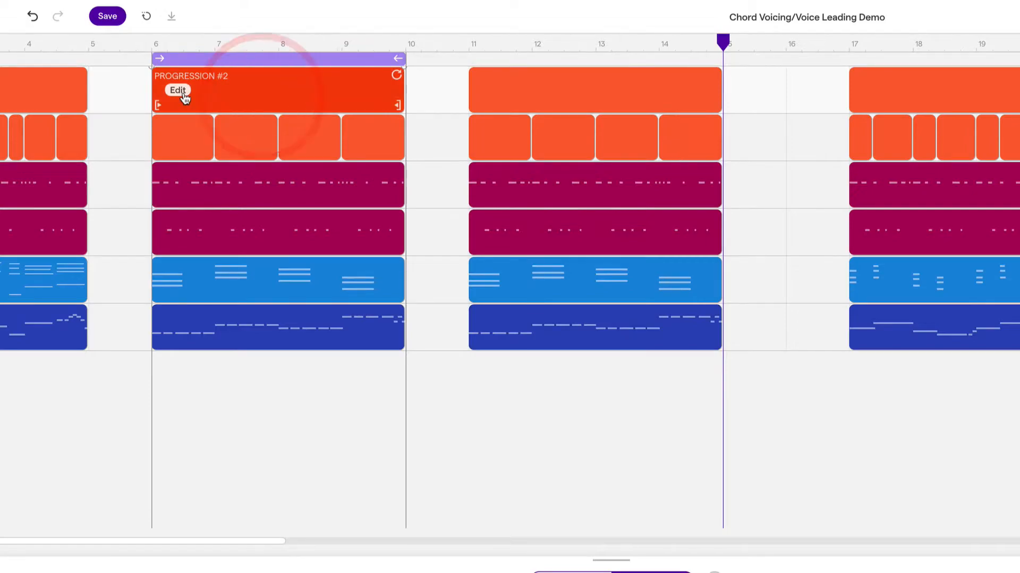
click(181, 90)
click(240, 142)
click(593, 461)
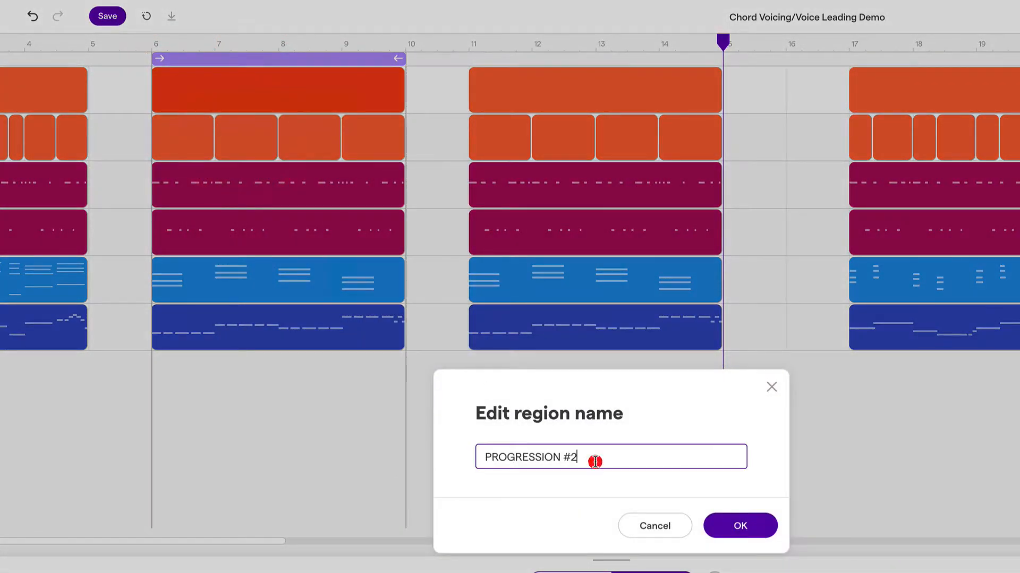
key(shift+Return)
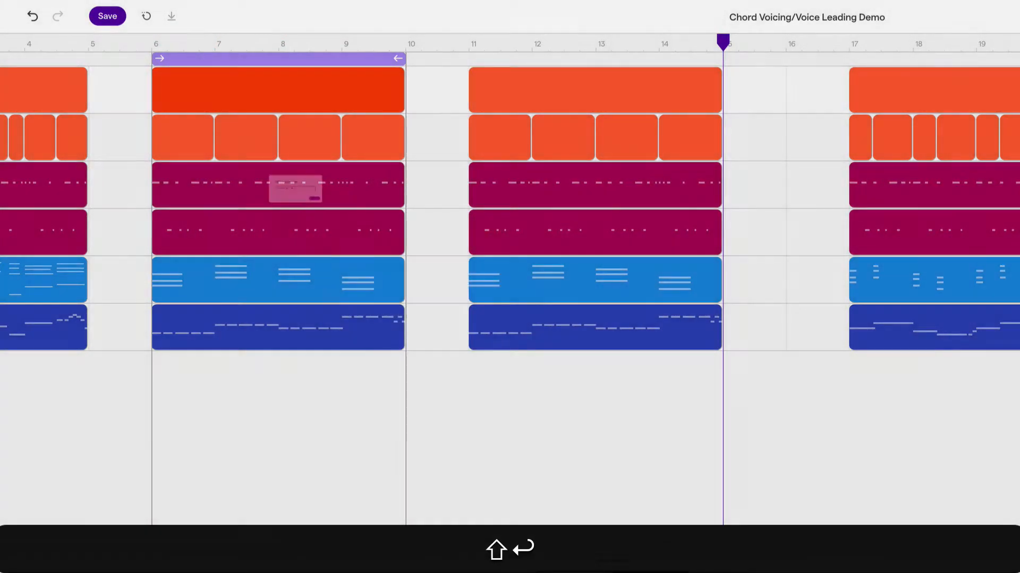
Open the Atlantic Pad clip at bar 6 in the piano roll and add an A1 root note beneath the Am chord
mouse_move(272, 170)
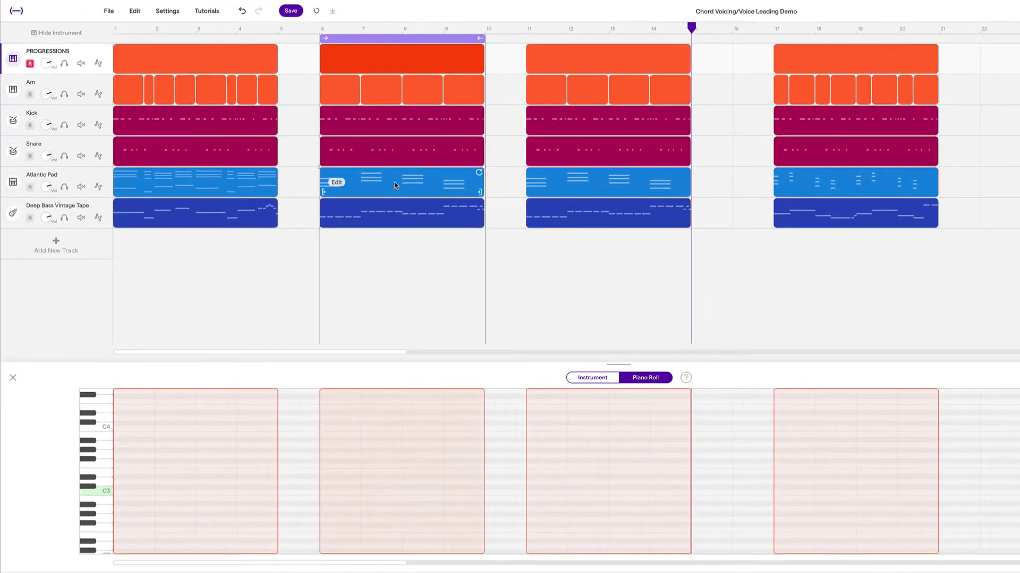
click(317, 237)
scroll(358, 497, up, 5)
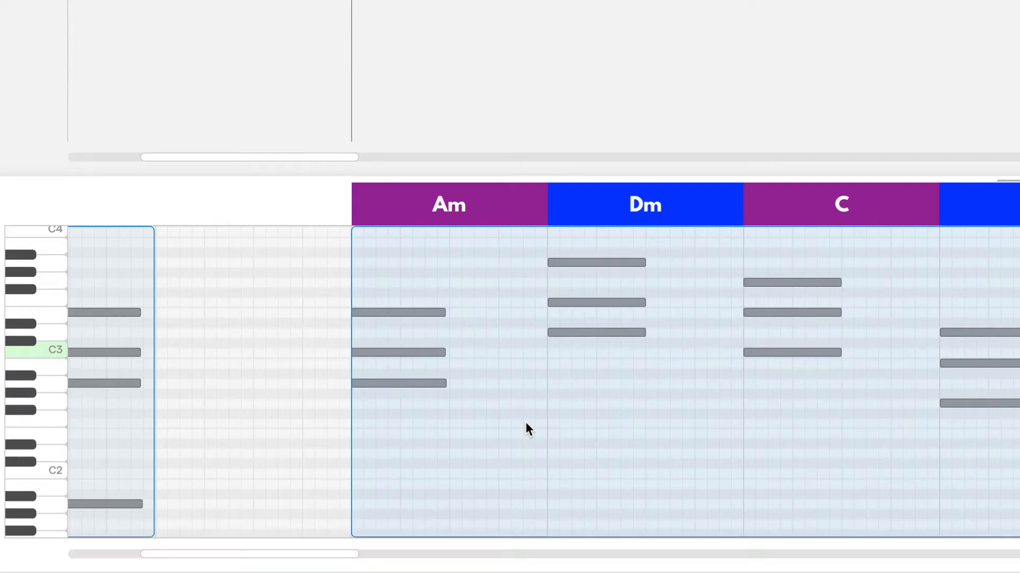
click(349, 438)
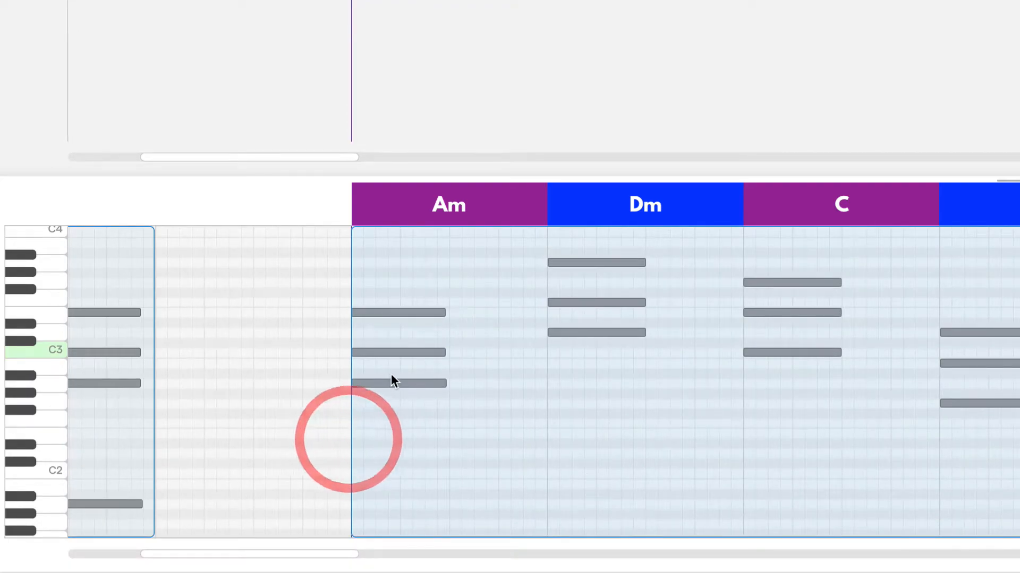
click(389, 384)
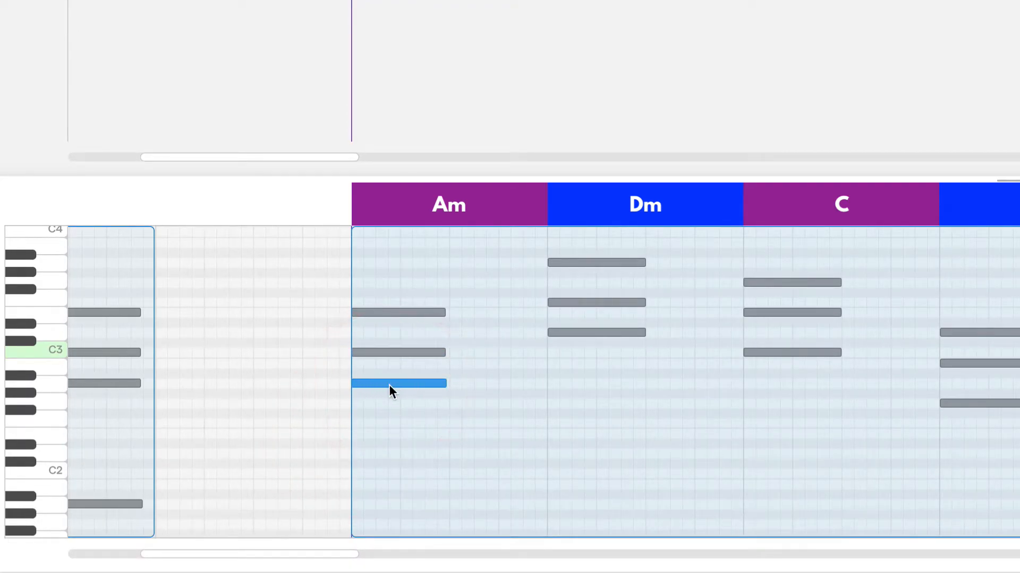
key(alt)
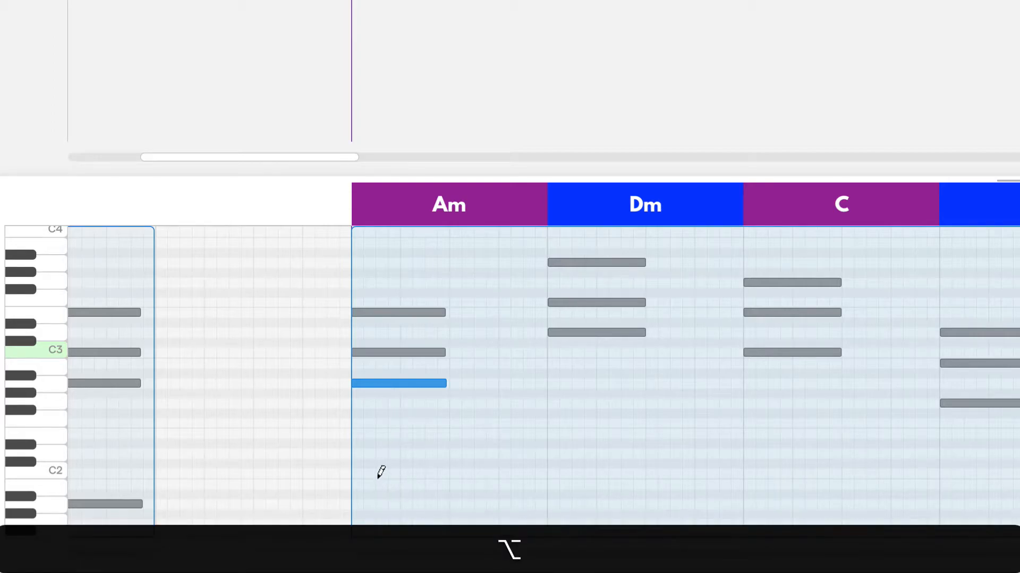
alt+click(362, 504)
Add octave-lower root notes D2, C2 and G1 beneath the Dm, C and G chords
click(584, 333)
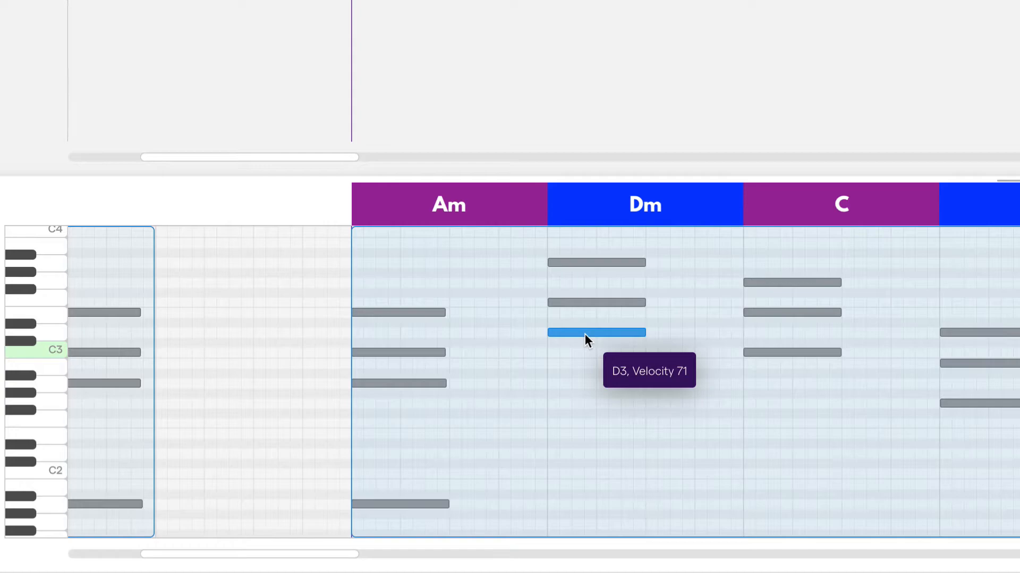
alt+click(555, 456)
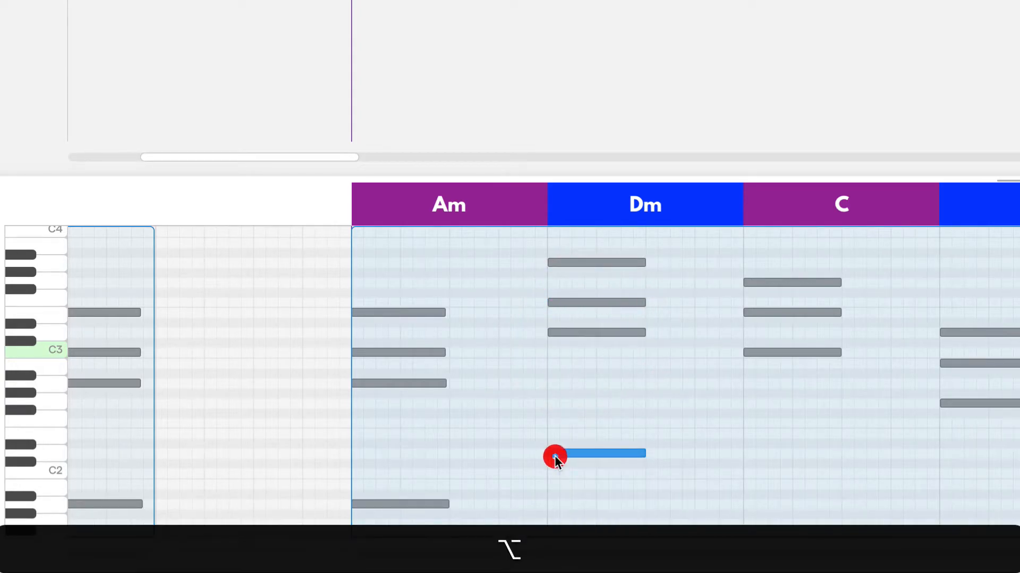
click(765, 353)
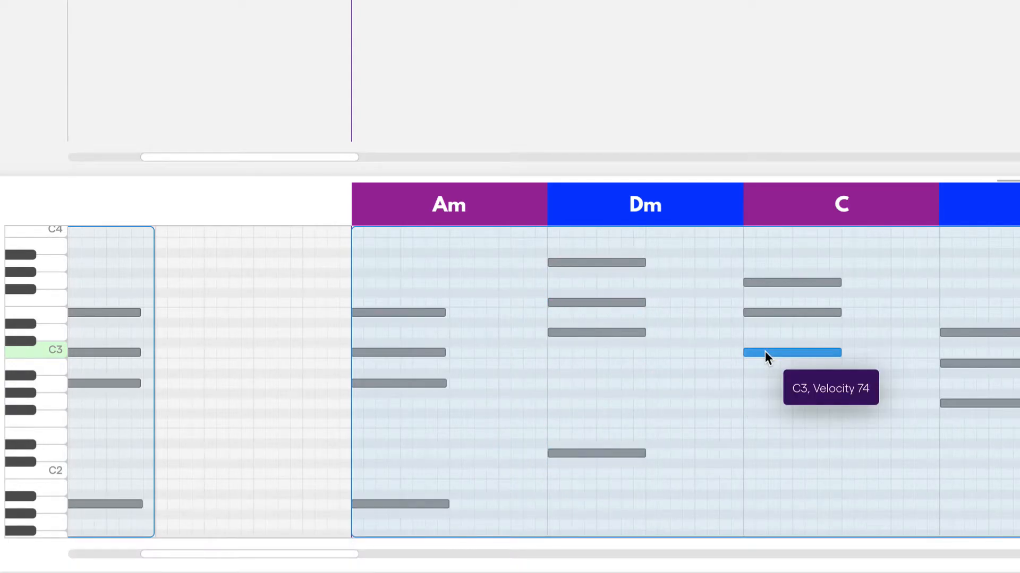
alt+click(751, 471)
alt+click(982, 403)
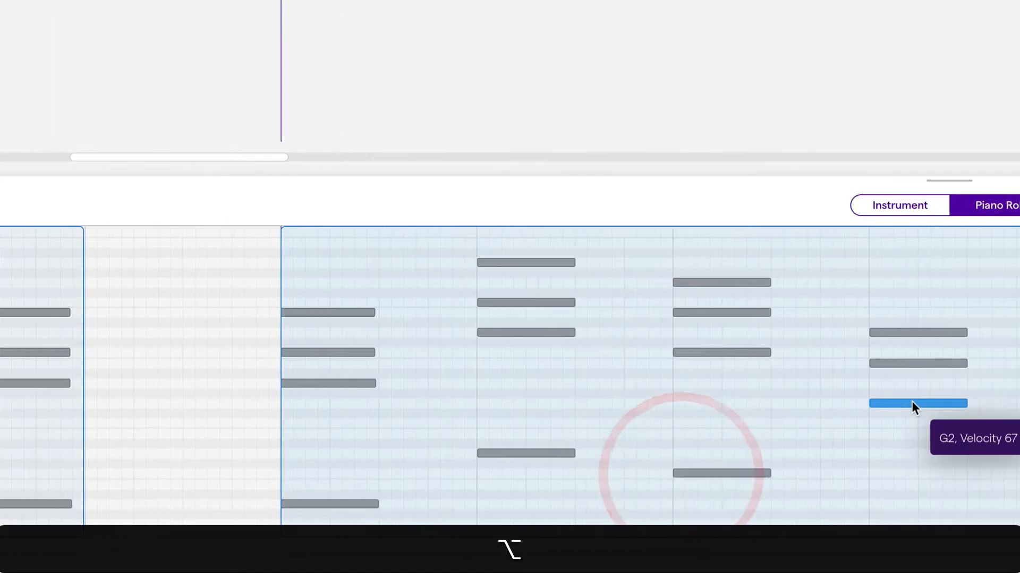
drag(919, 404, 892, 507)
drag(744, 506, 743, 468)
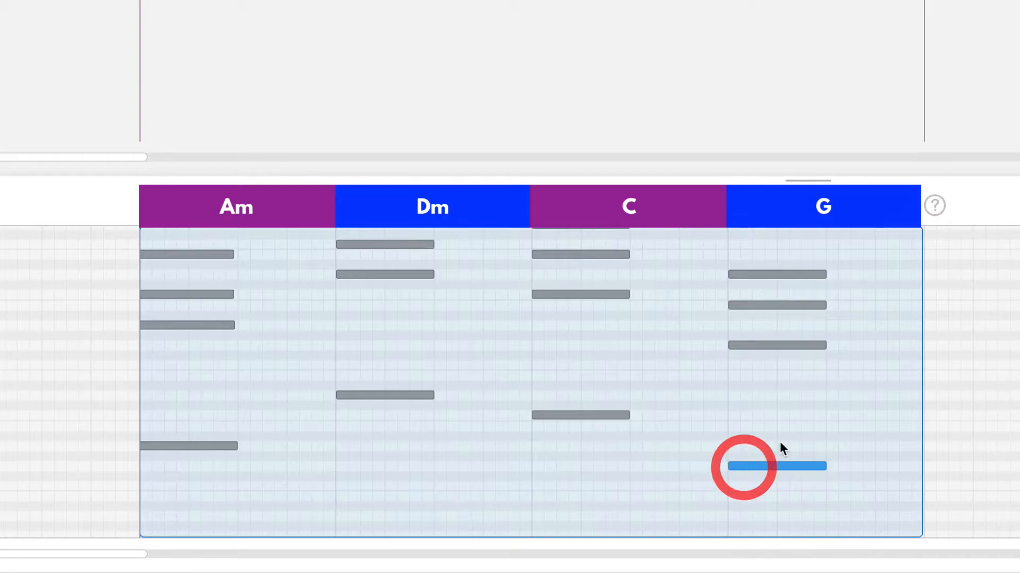
Examine the upper root note of each chord in turn: Am, Dm, C and G
scroll(649, 385, up, 3)
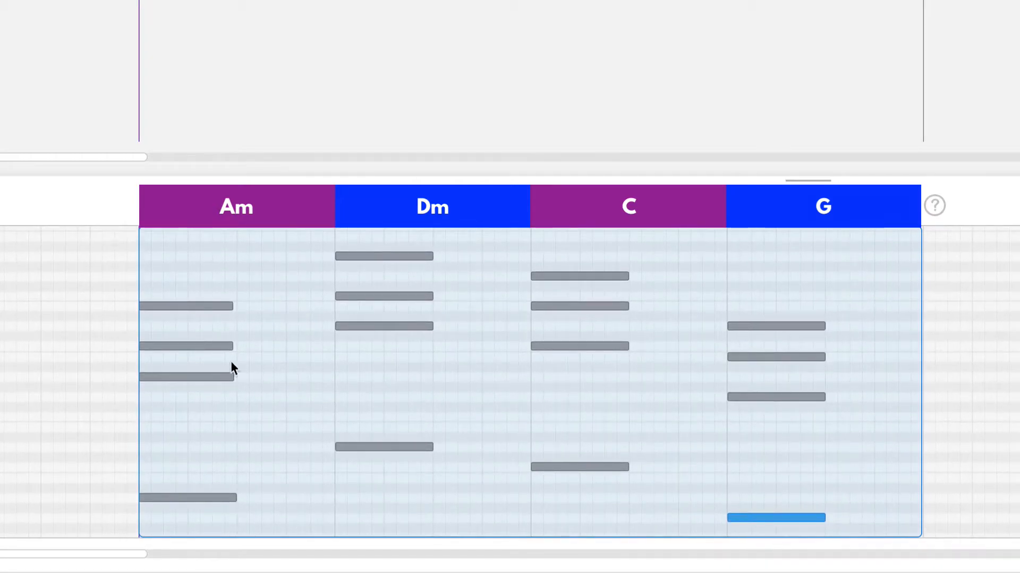
click(196, 377)
click(396, 326)
click(577, 347)
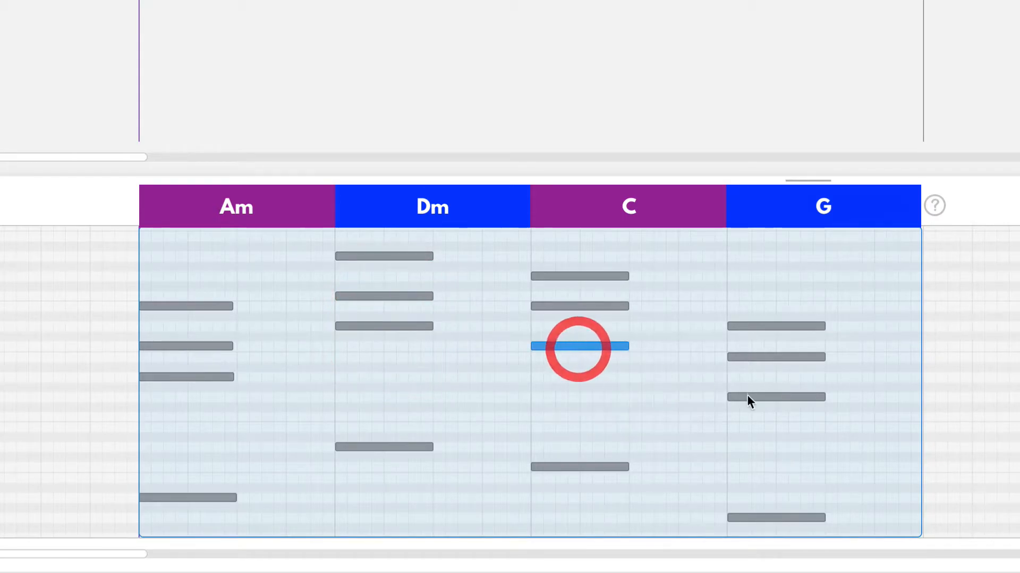
click(771, 398)
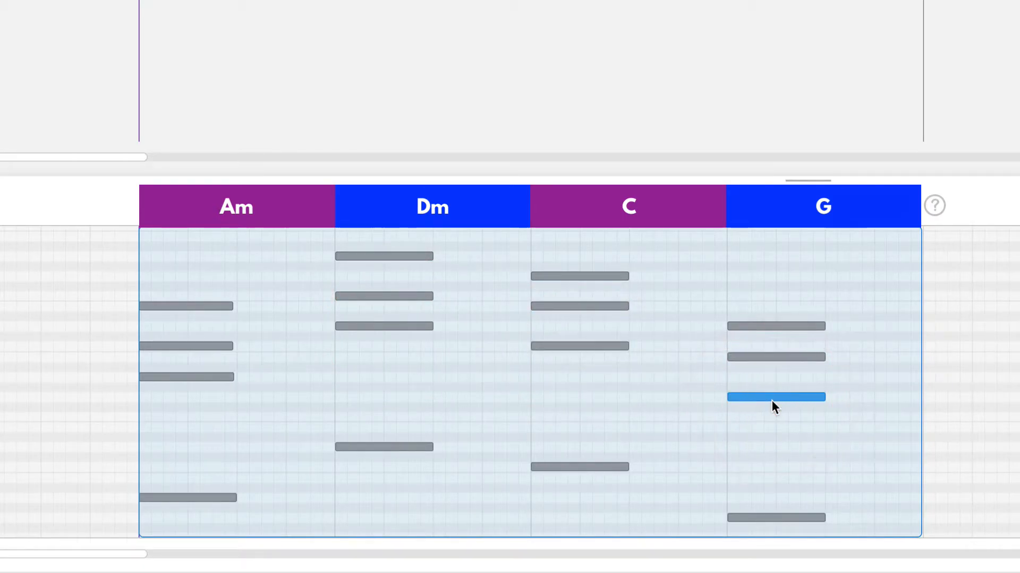
Lower the Dm chord's highest note from A3 to A2
scroll(488, 374, up, 1)
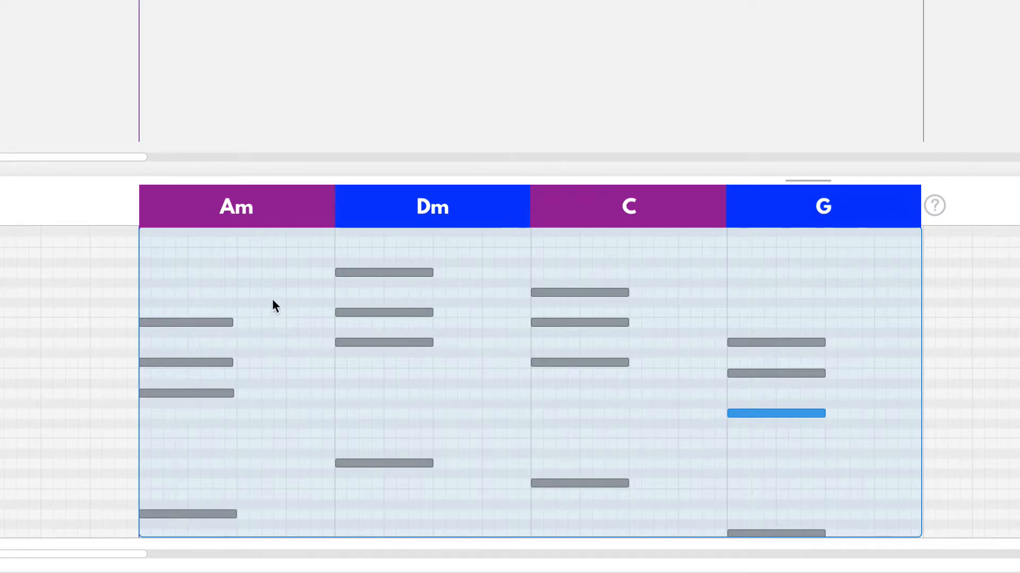
click(383, 273)
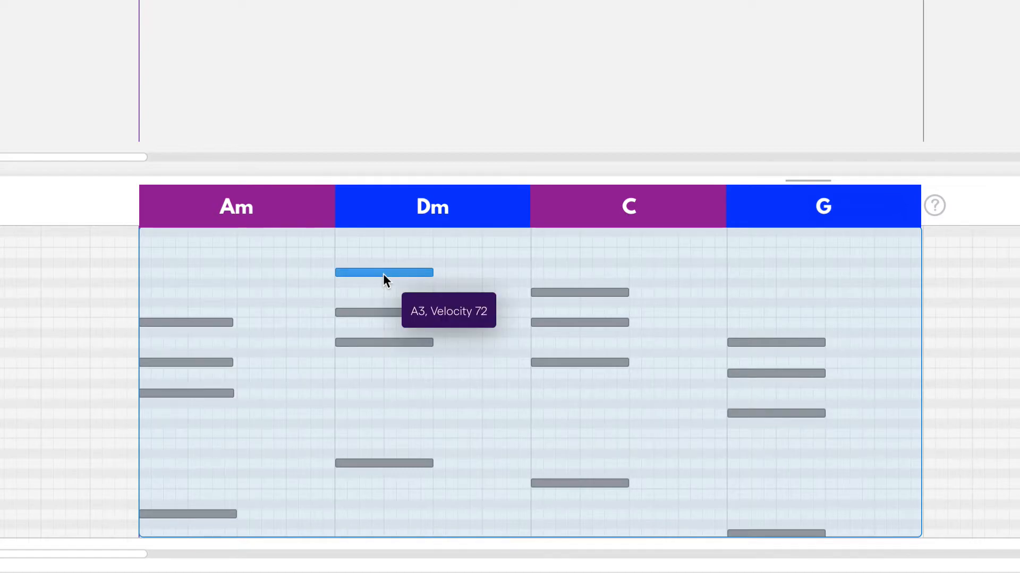
click(383, 273)
drag(376, 273, 374, 393)
scroll(426, 424, down, 1)
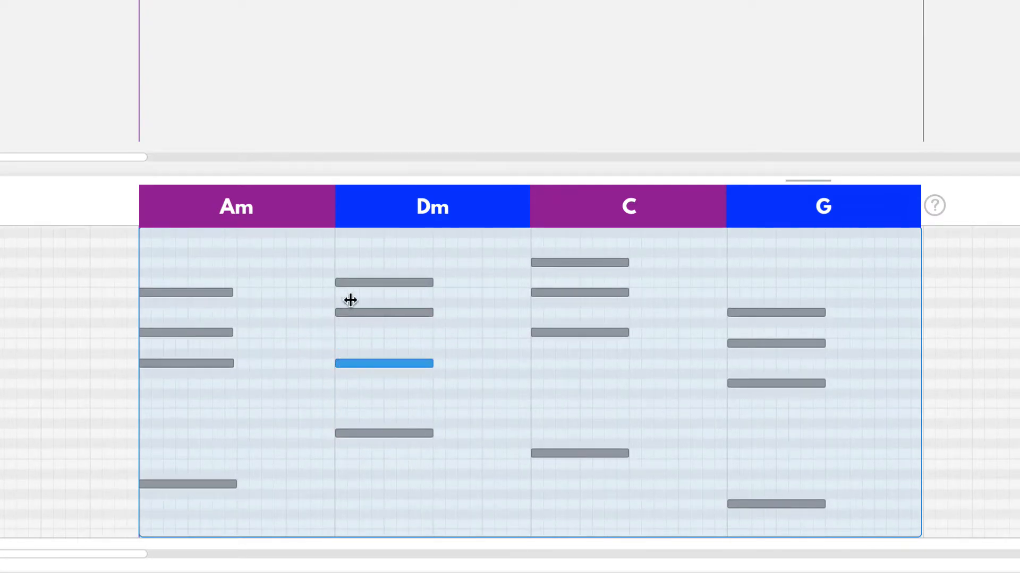
Try lowering the Dm chord's bass root note by an octave to D1, and undo the move
click(373, 434)
drag(373, 434, 368, 483)
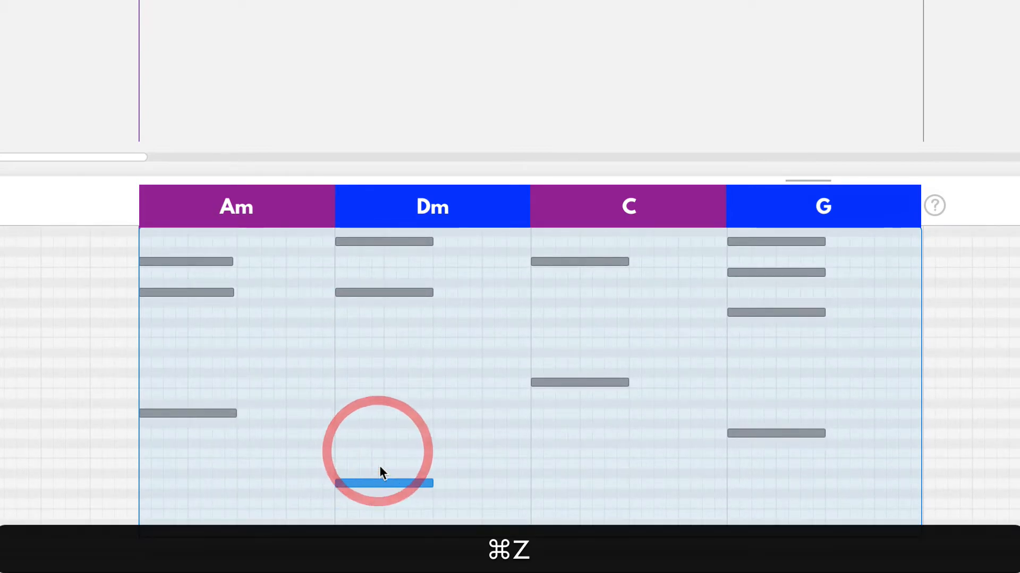
key(super+z)
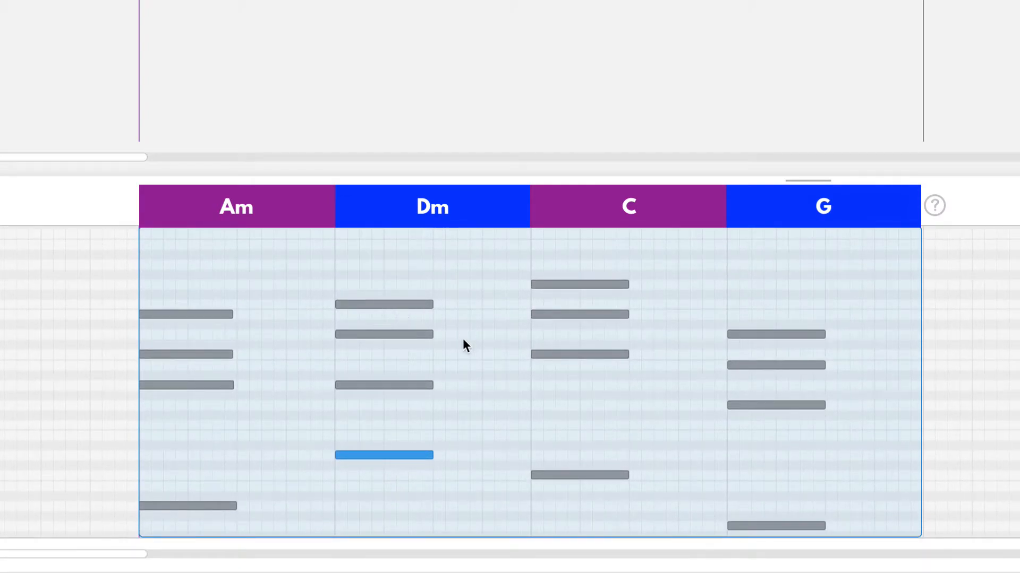
Compare the upper notes of the Dm and C chords, and lower the C chord's highest note by an octave to G2
click(588, 285)
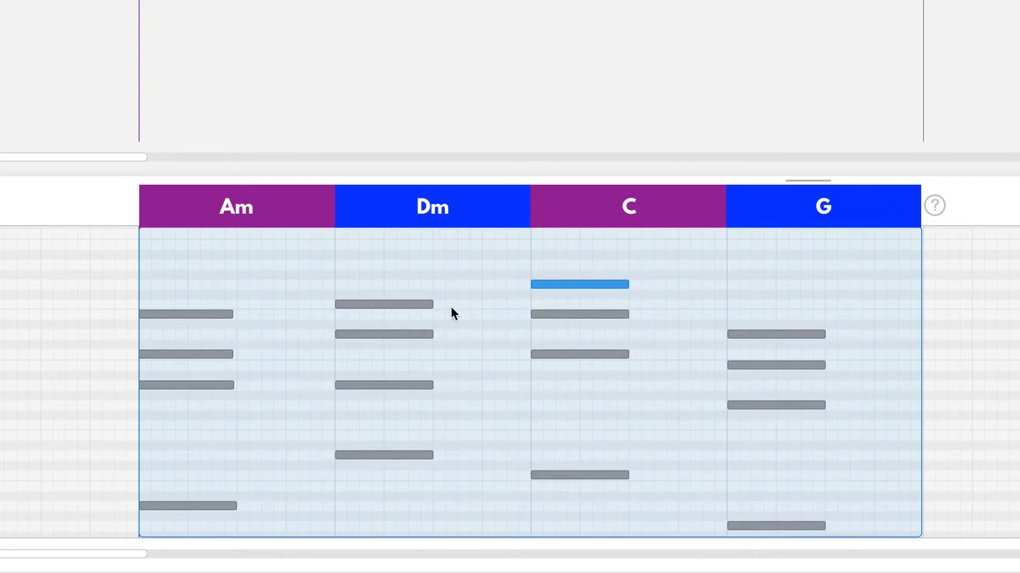
click(423, 304)
click(544, 313)
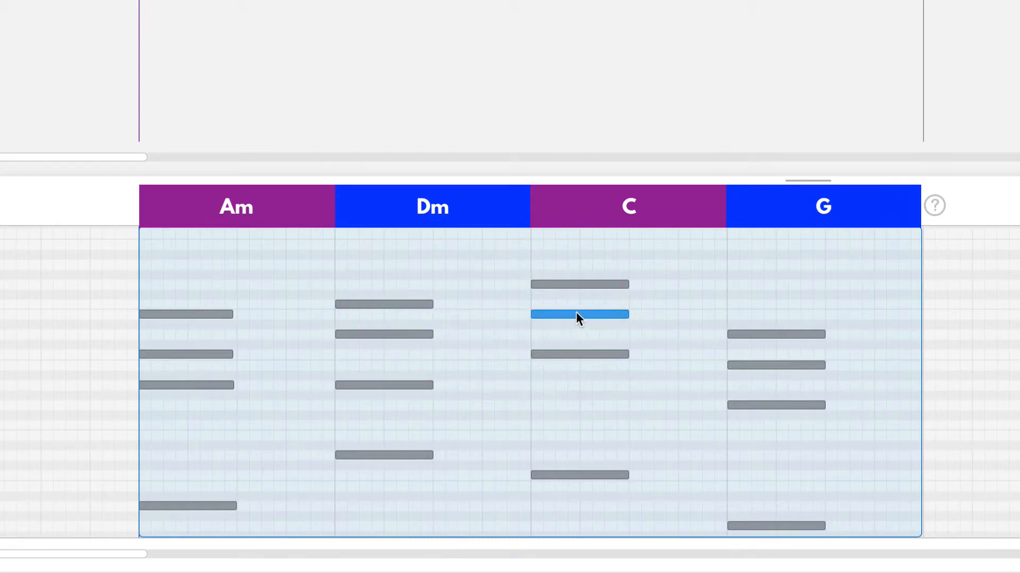
click(575, 285)
drag(574, 284, 575, 402)
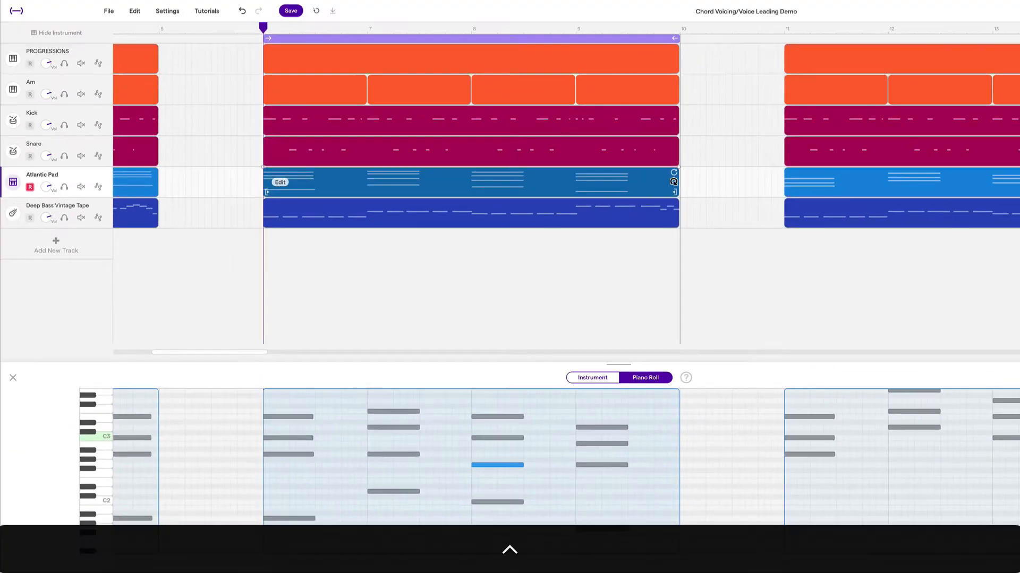
Select all Atlantic Pad notes of the copied progression at bar 11
scroll(673, 182, down, 5)
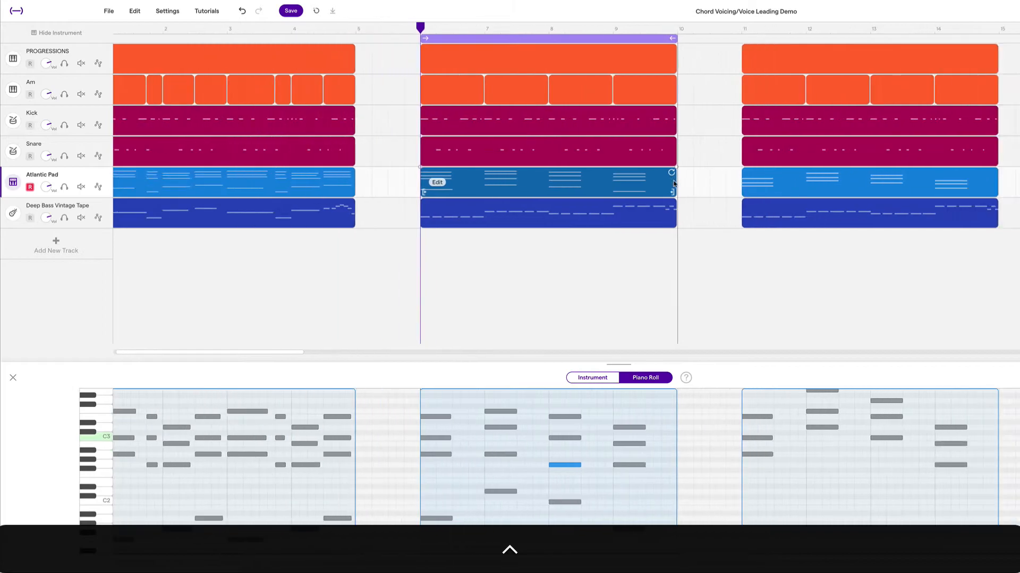
scroll(645, 212, right, 2)
scroll(561, 275, right, 1)
scroll(574, 449, up, 1)
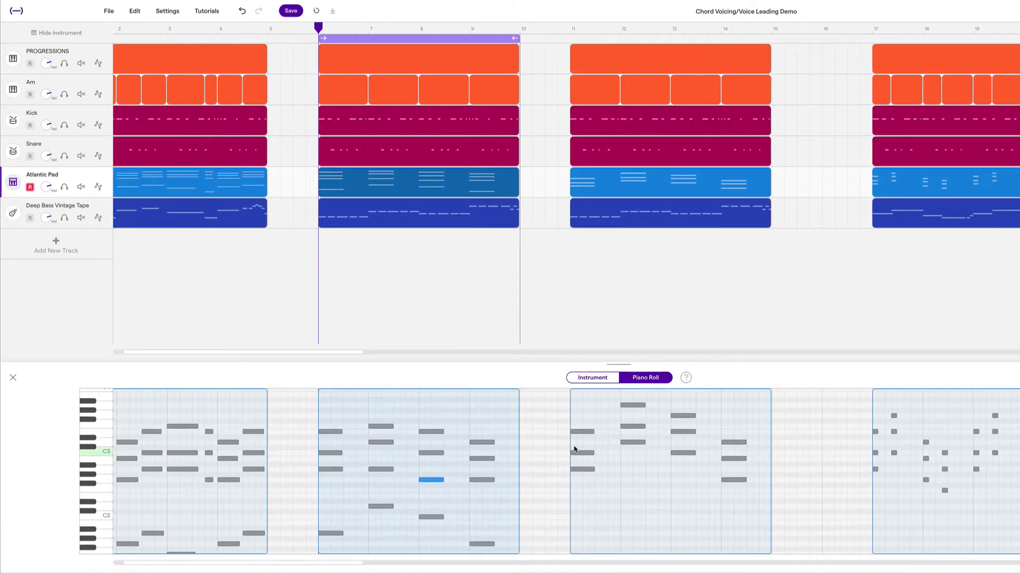
drag(585, 403, 728, 497)
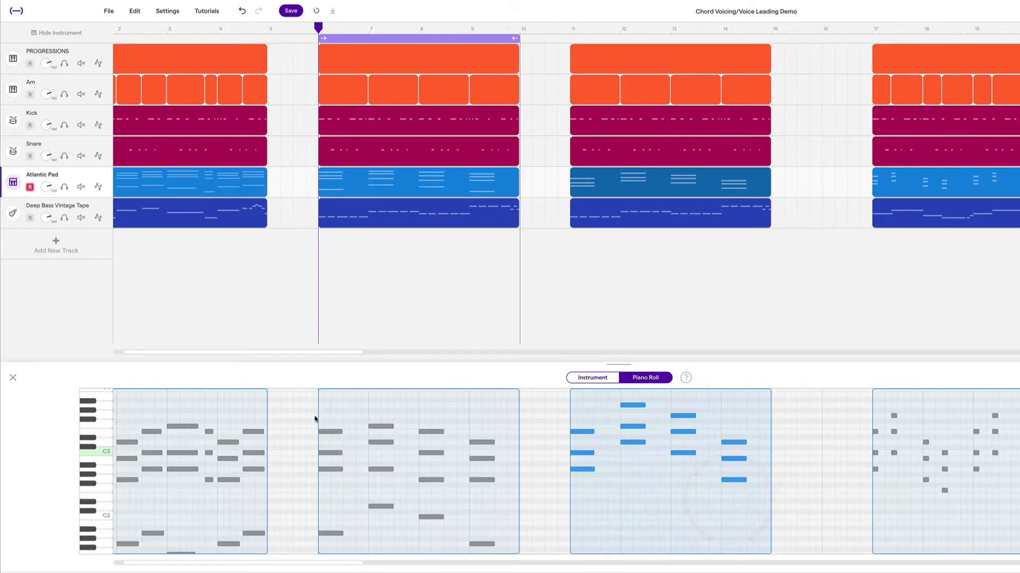
Move the loop region and playhead to bar 11 and play back the unaltered copy of the progression
drag(467, 39, 716, 41)
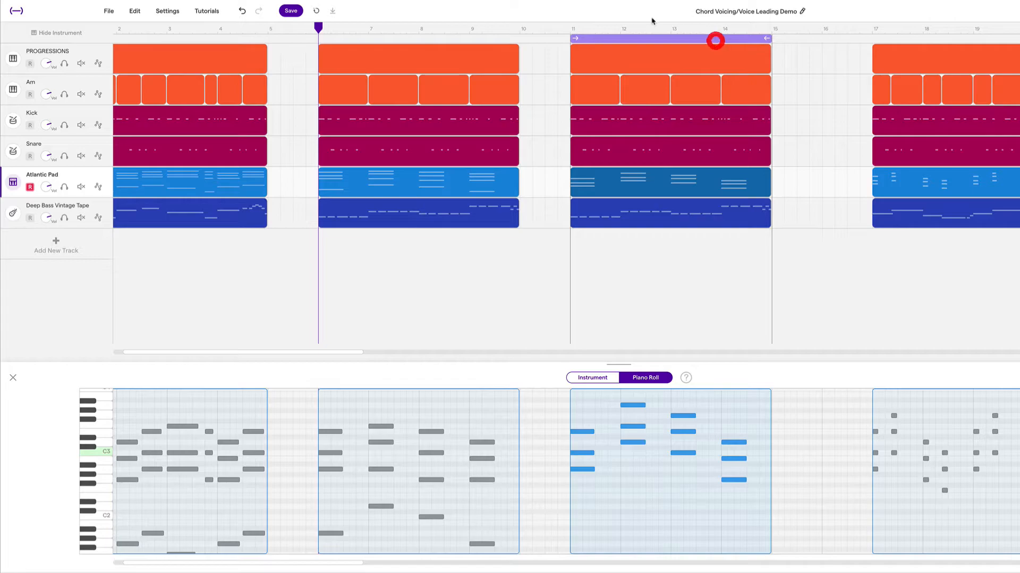
click(571, 27)
key(space)
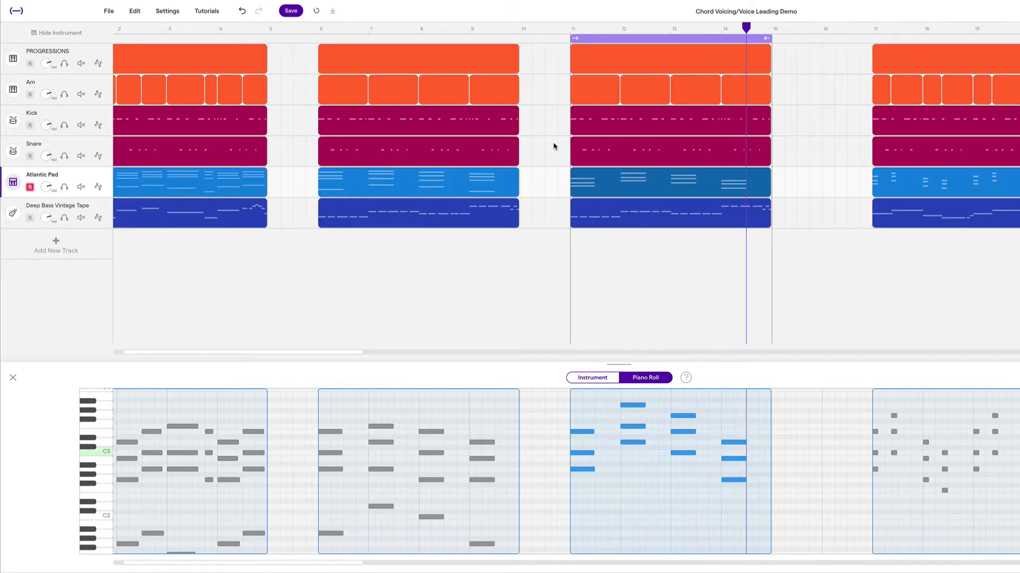
key(space)
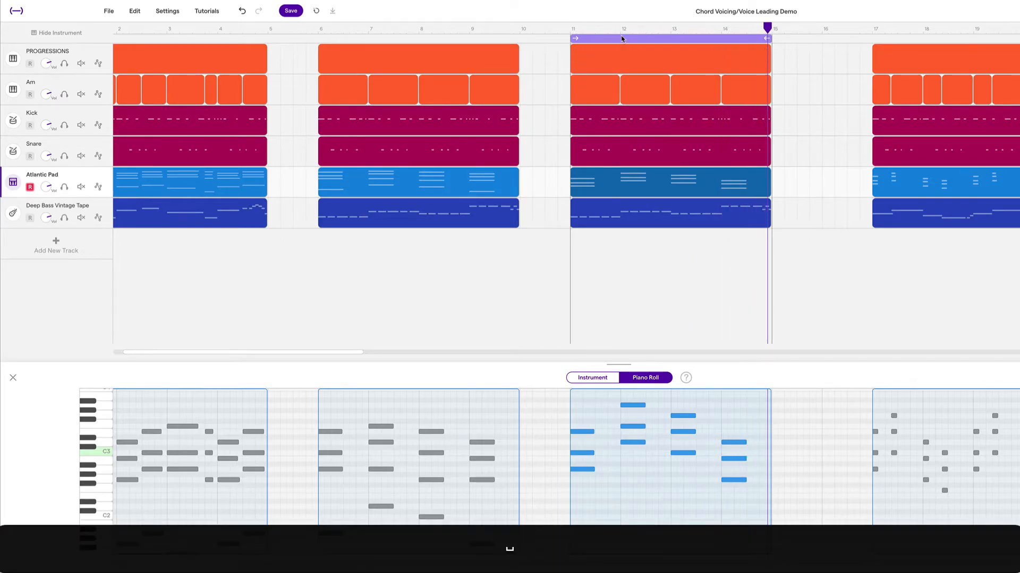
Move the loop region back over the revoiced progression and place the playhead at bar 6
drag(619, 39, 362, 38)
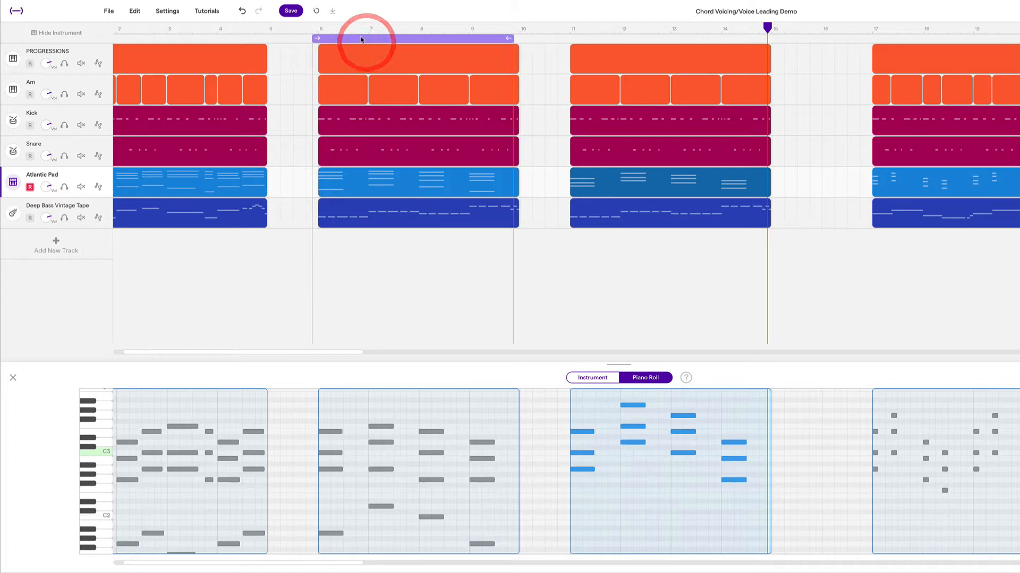
click(365, 35)
click(318, 28)
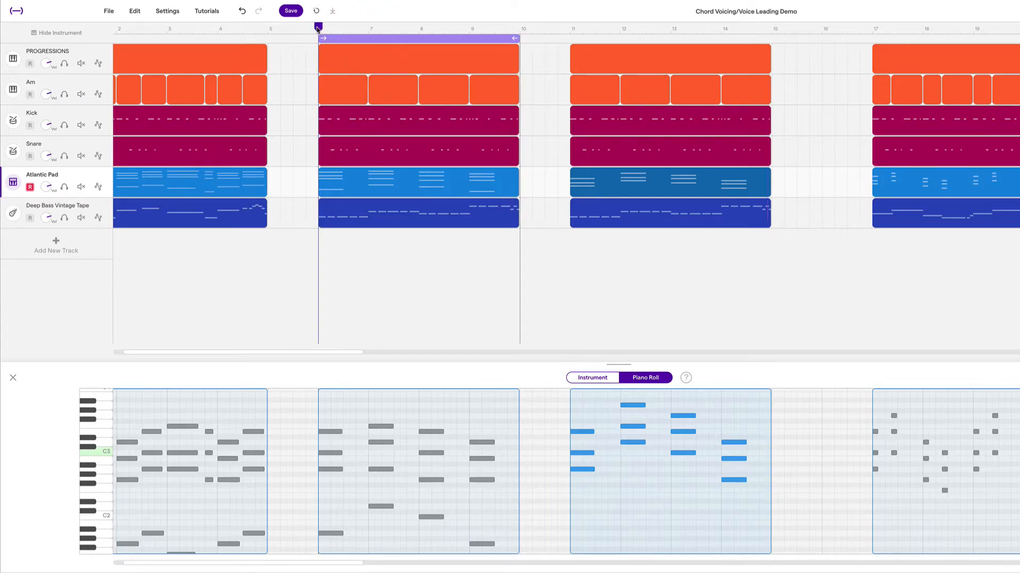
Play back the revoiced progression from bar 6 and stop playback
key(space)
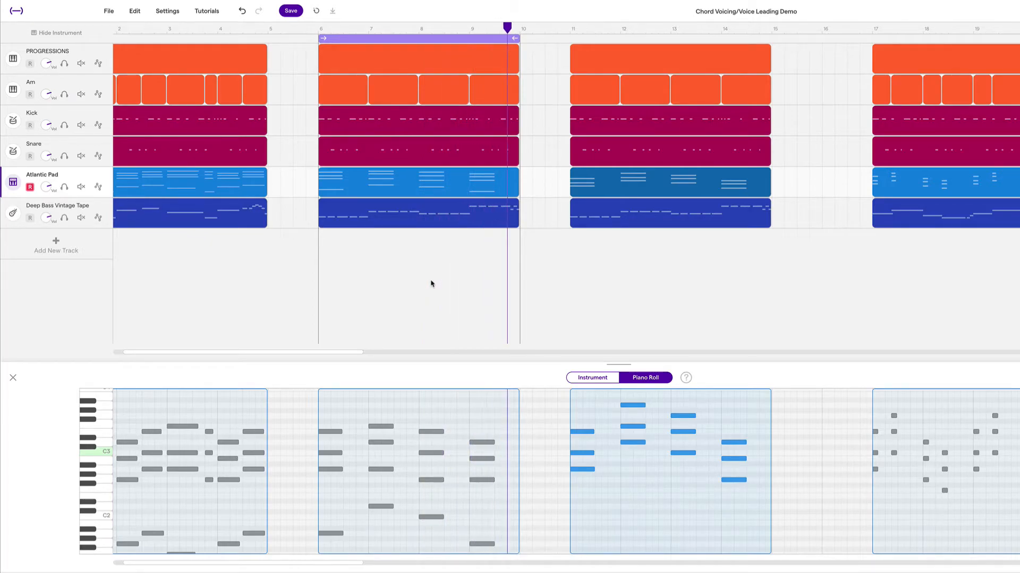
key(space)
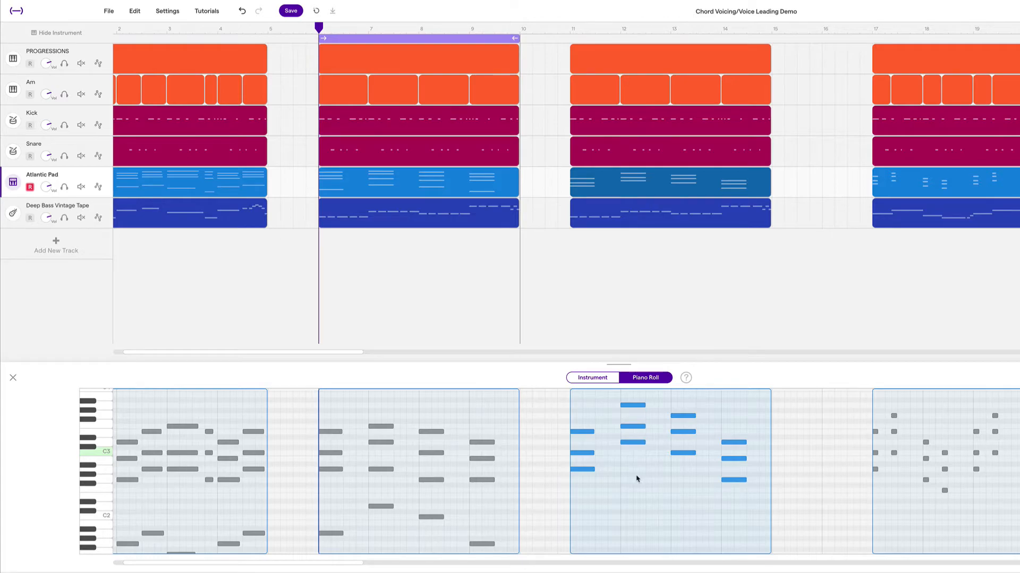
Move the loop region over the Am–C–G–F progression at bar 17 and bring its Atlantic Pad notes into close view
drag(210, 38, 763, 40)
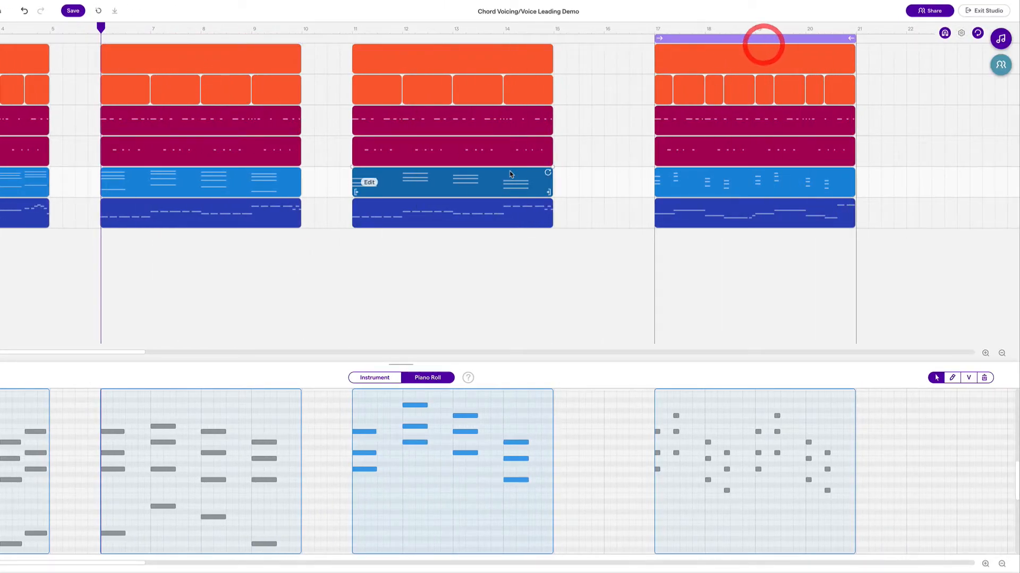
scroll(511, 174, right, 10)
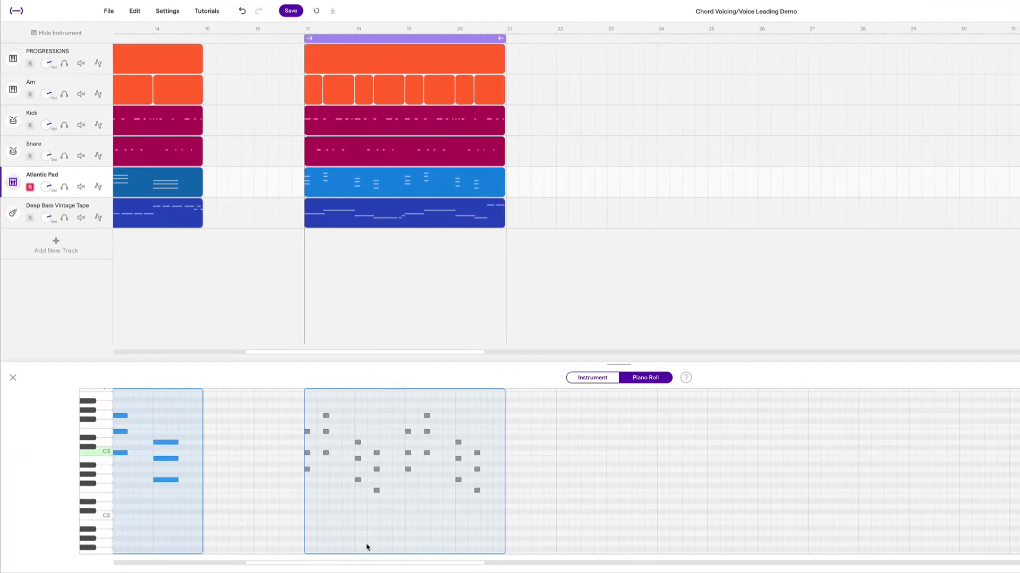
scroll(344, 545, up, 10)
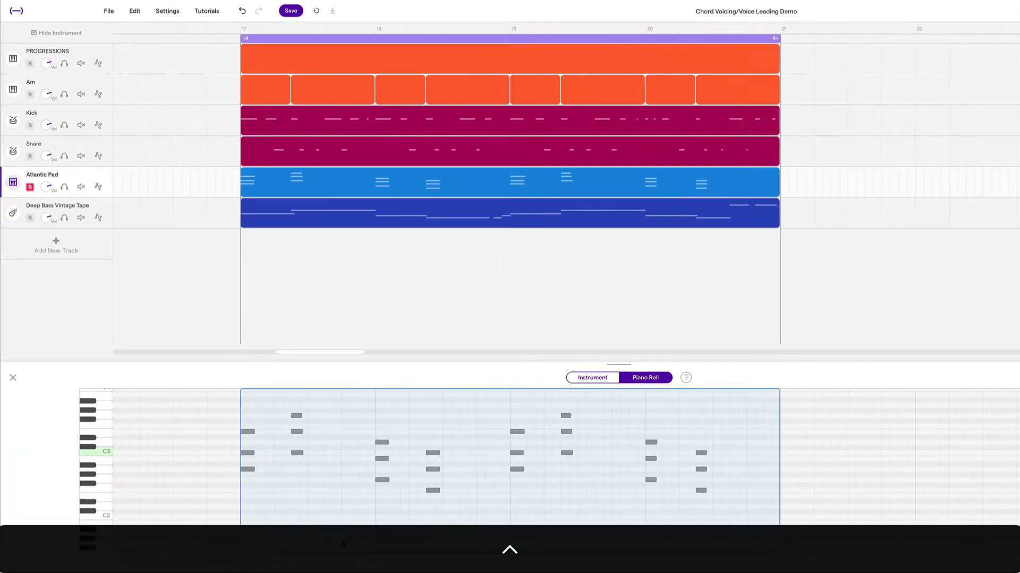
scroll(344, 545, right, 2)
mouse_move(228, 91)
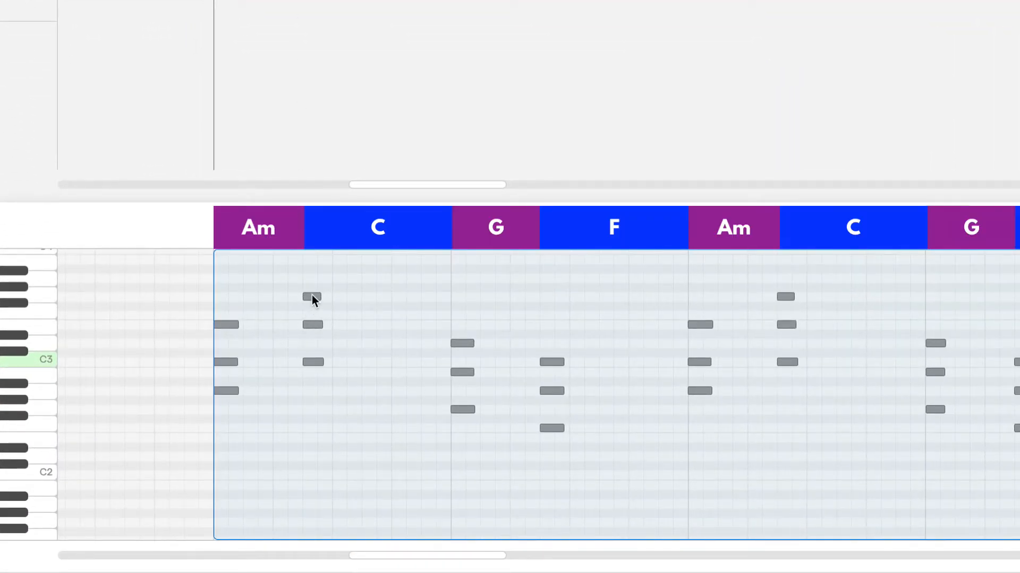
scroll(286, 406, down, 2)
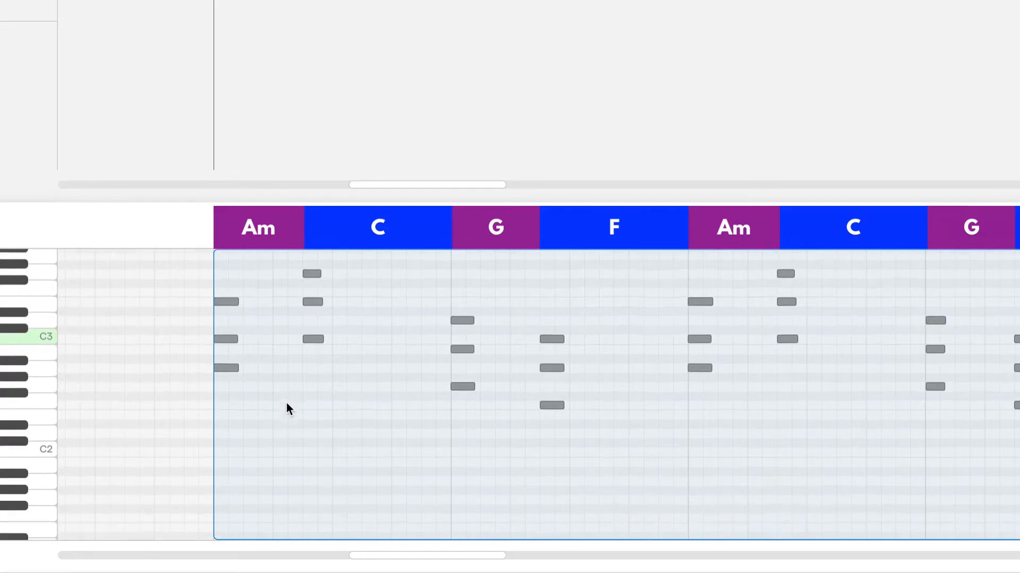
Add octave-lower root notes A1 and C2 beneath the first Am and C chords at bar 17
click(222, 362)
key(alt)
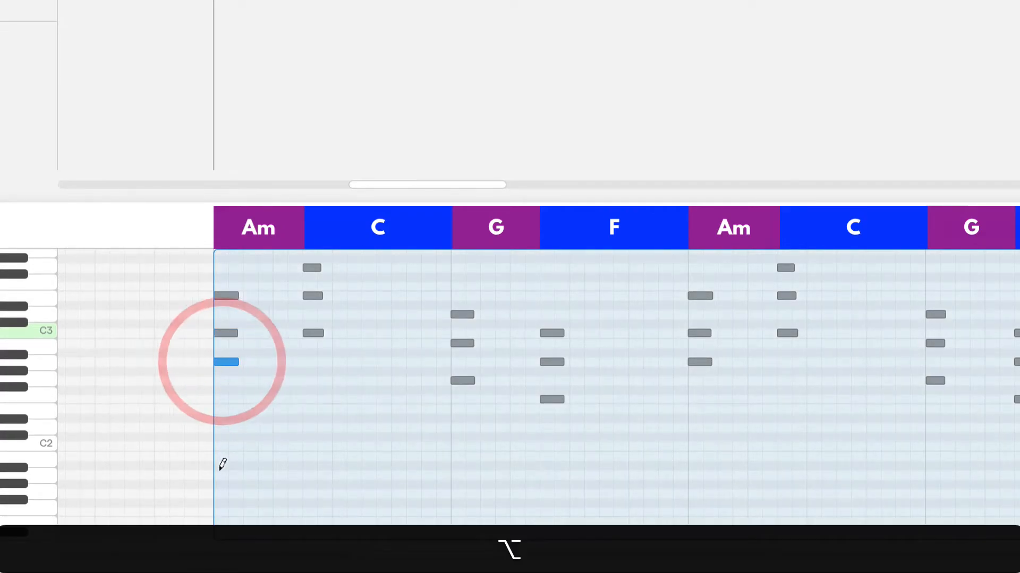
click(220, 475)
click(314, 333)
key(alt)
drag(310, 456, 308, 447)
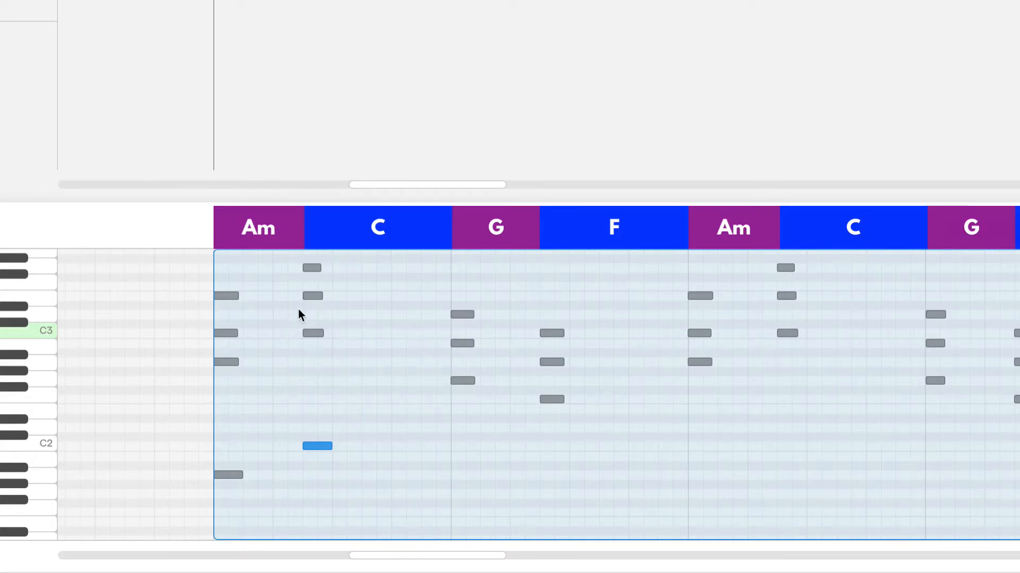
Undo shortening the low C, and extend the first C chord's upper notes to the low C's length
drag(328, 445, 318, 446)
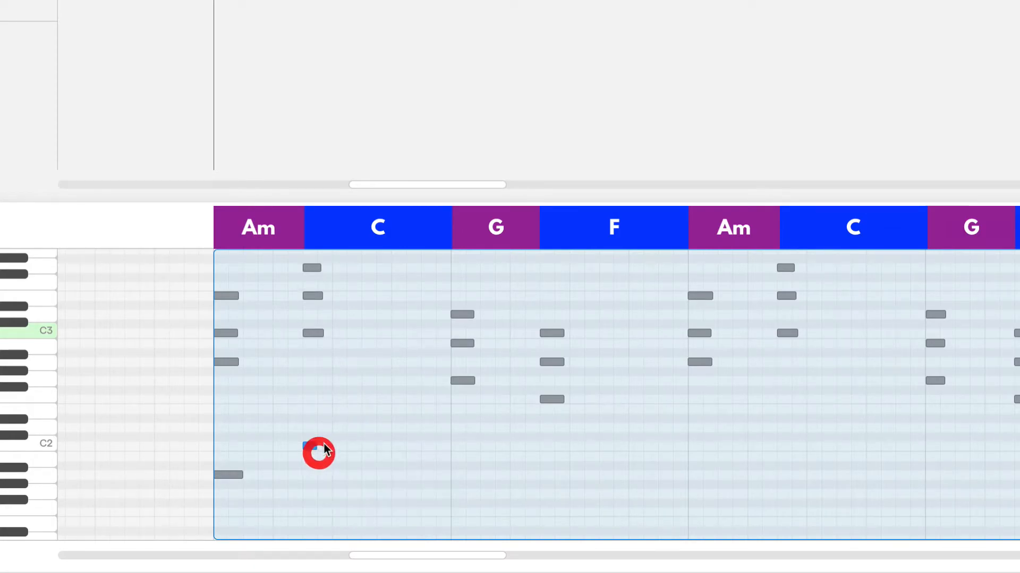
key(super)
scroll(316, 358, up, 1)
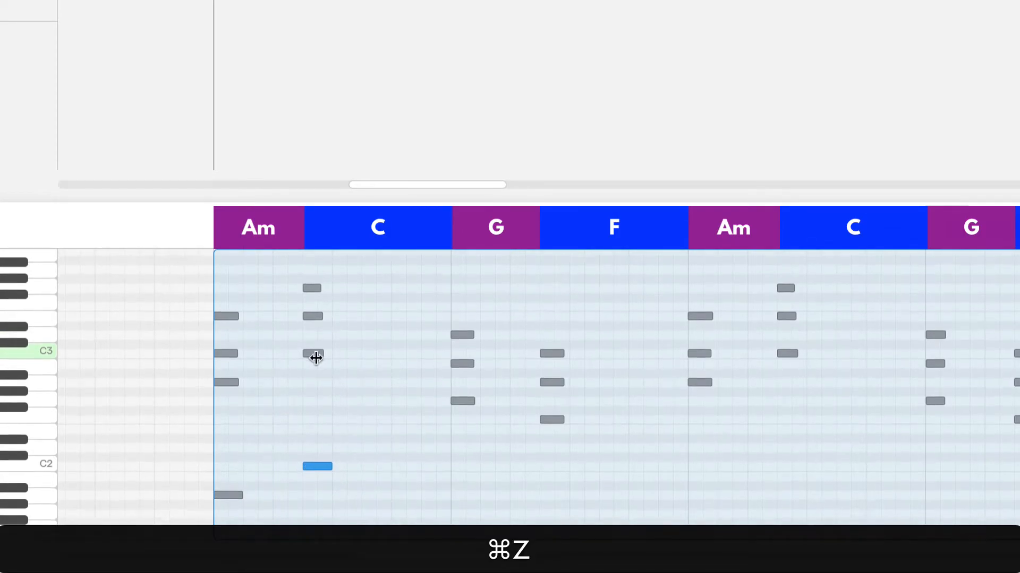
drag(286, 270, 330, 356)
Add octave-lower root notes G1 and F1 beneath the first G and F chords
scroll(387, 413, down, 1)
click(462, 393)
key(alt)
click(455, 501)
drag(527, 315, 564, 402)
click(598, 460)
click(557, 422)
key(alt)
click(547, 522)
Copy the low A, G and F roots under the repeated chords at bar 19, and add C2 beneath the second C chord
scroll(598, 478, down, 3)
drag(594, 481, 307, 399)
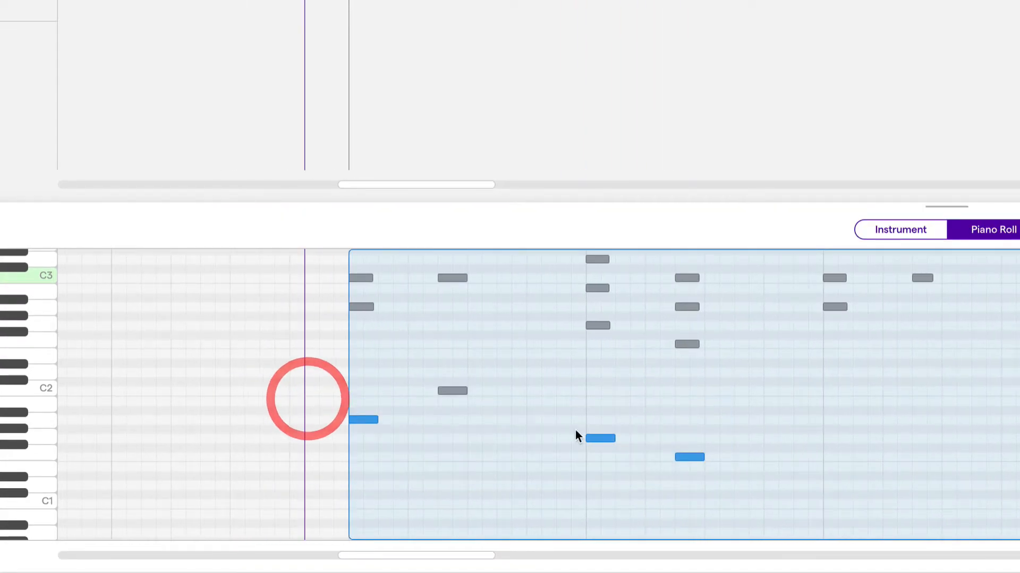
key(super+c)
click(823, 465)
key(super+v)
scroll(829, 478, up, 2)
scroll(833, 478, down, 1)
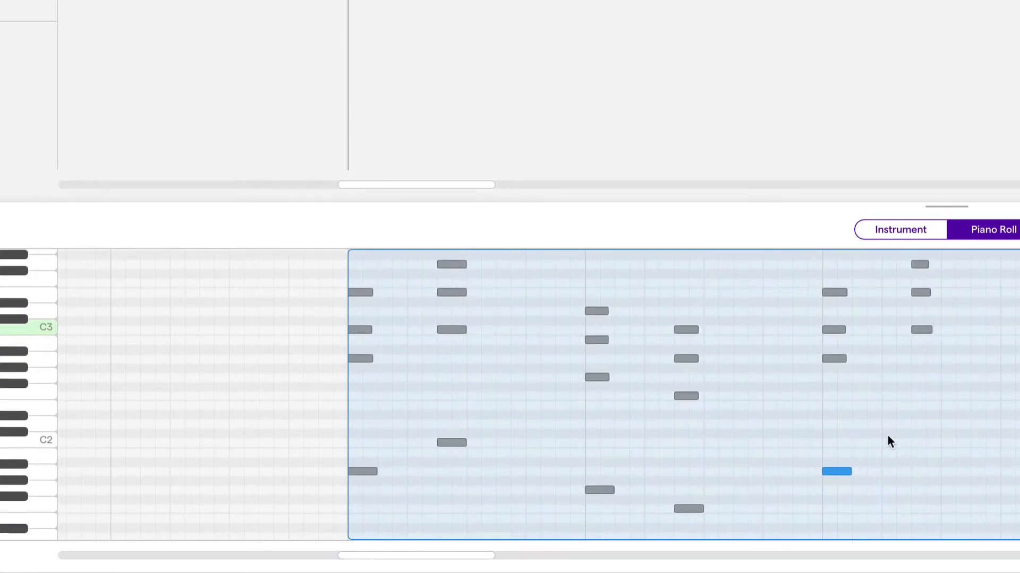
click(920, 330)
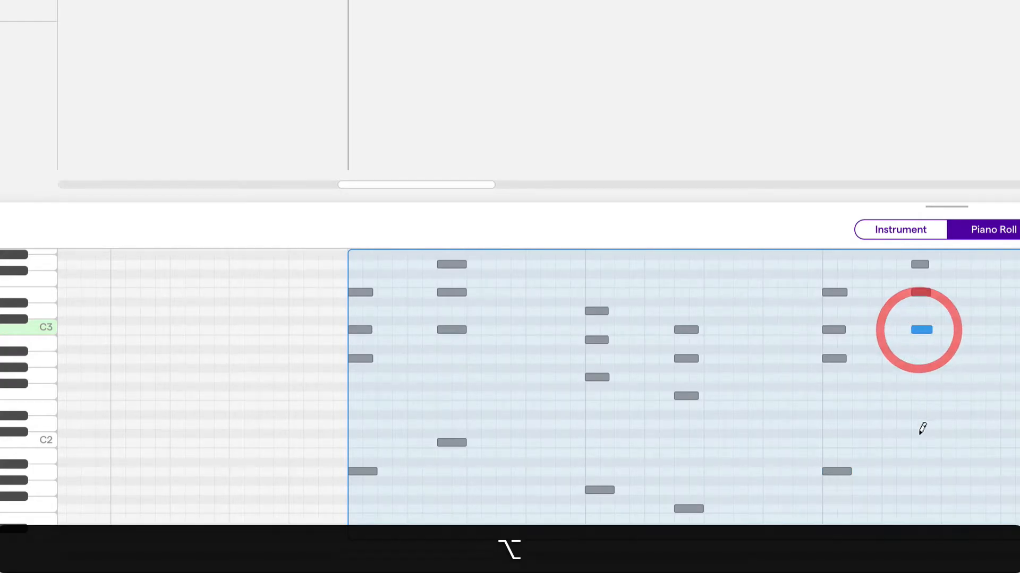
alt+click(917, 444)
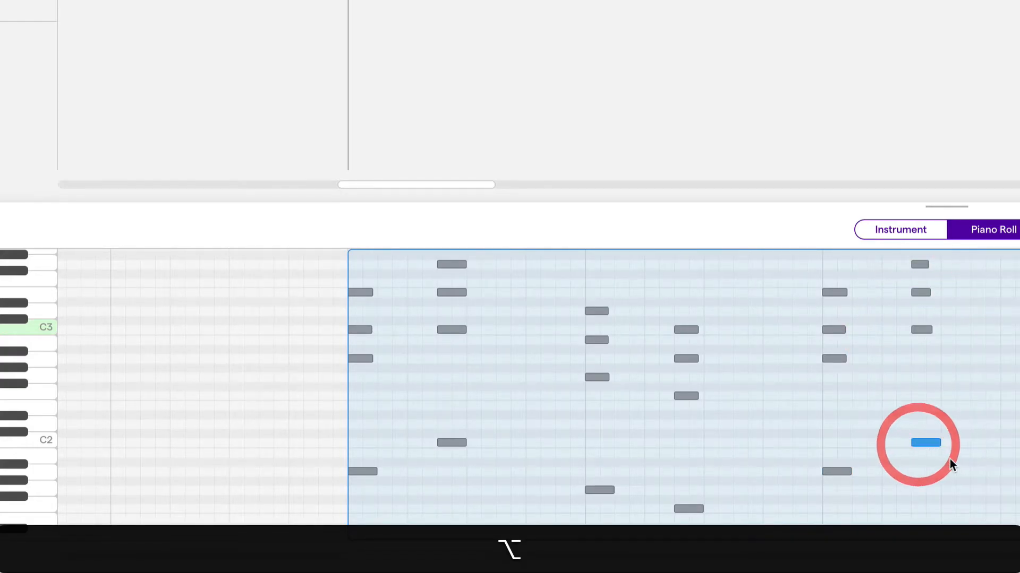
Lower the first C chord's highest note by an octave to G2
scroll(911, 435, up, 1)
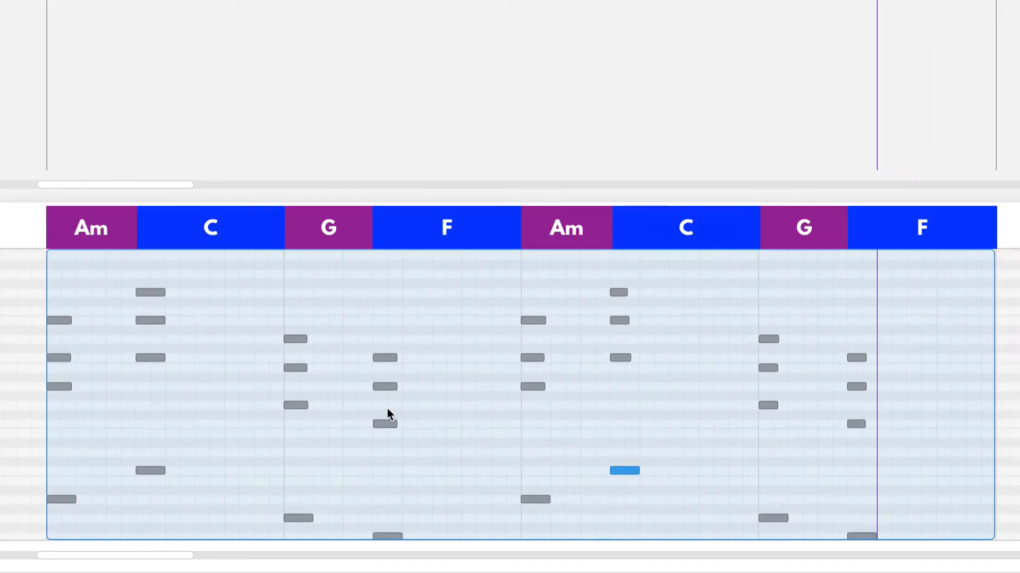
click(150, 292)
drag(149, 293, 148, 404)
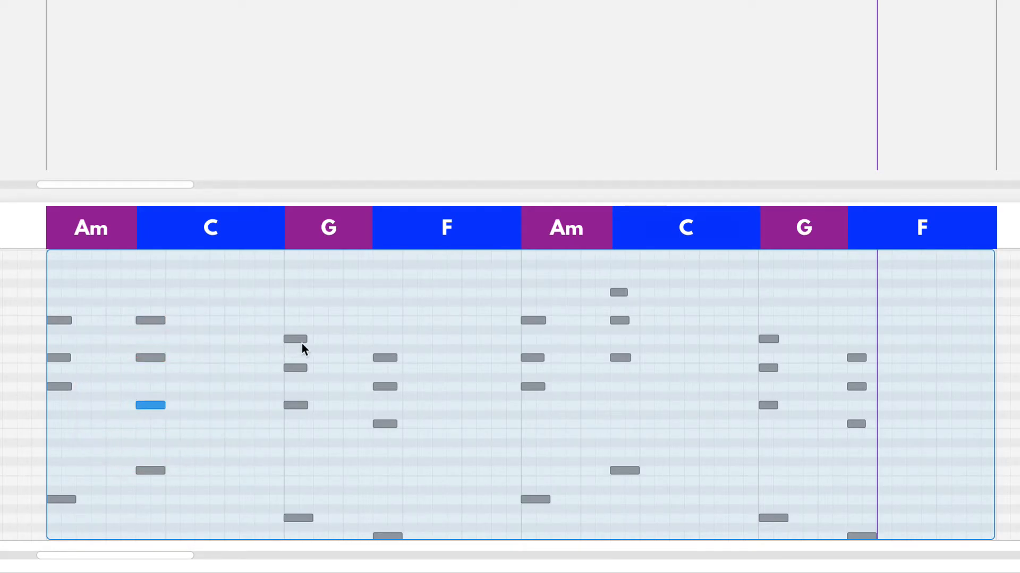
Try raising F2 in the first F chord and G2 in the first G and C chords by an octave
drag(382, 426, 381, 313)
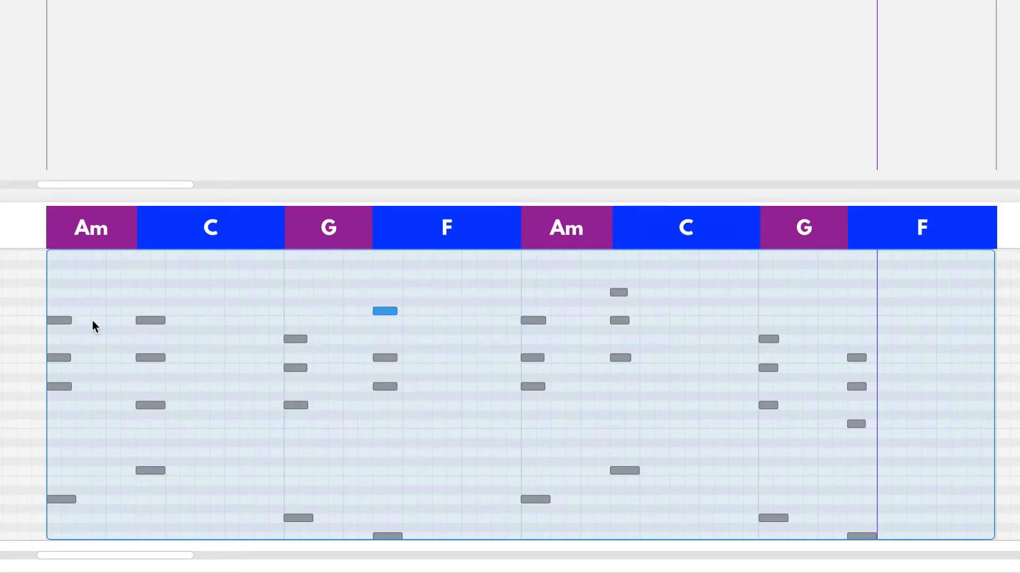
click(295, 406)
drag(295, 407, 293, 295)
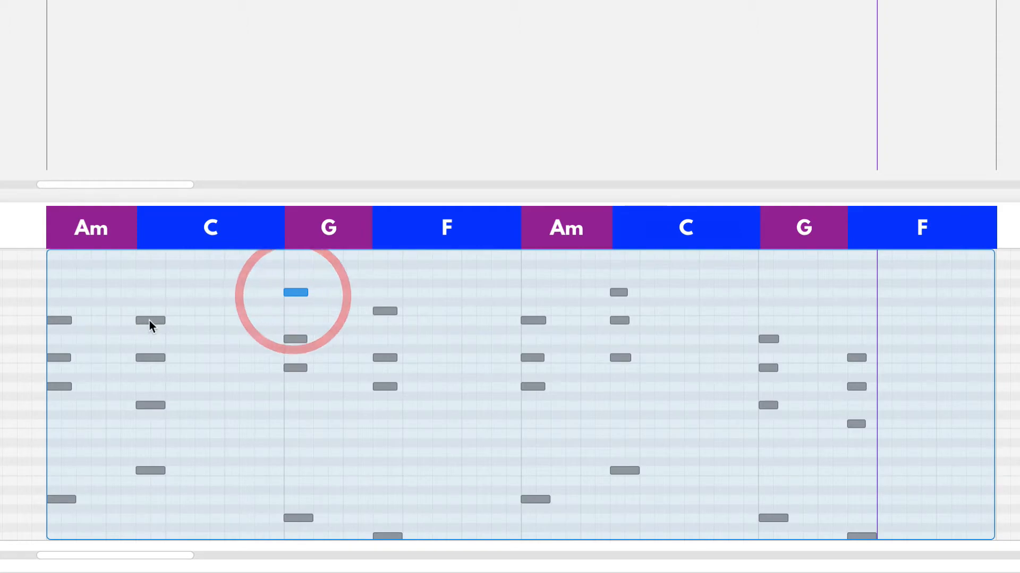
drag(149, 405, 152, 290)
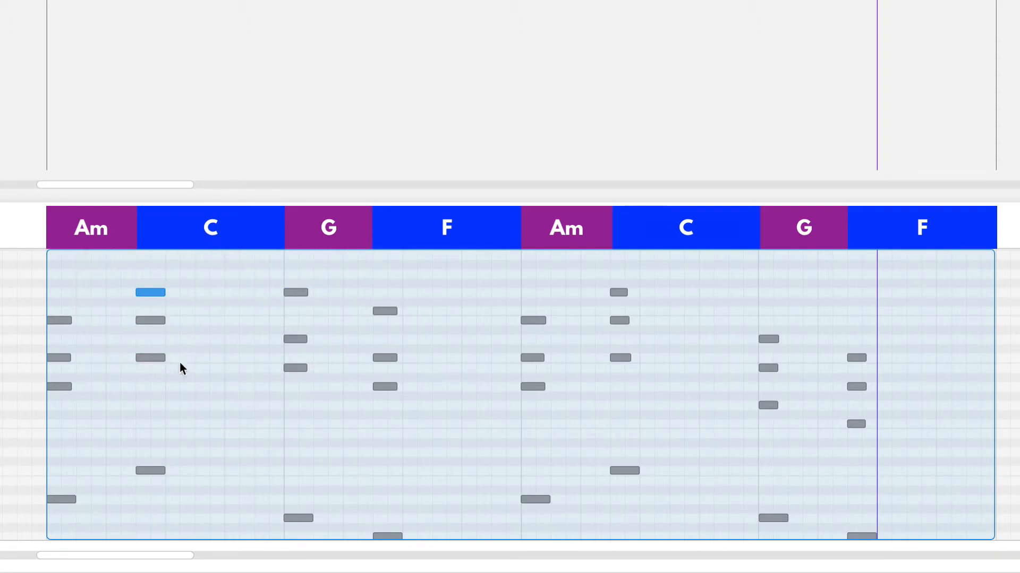
Undo the last three octave raises in the first F, G and C chords
key(super+z)
key(super+z)
key(super+z)
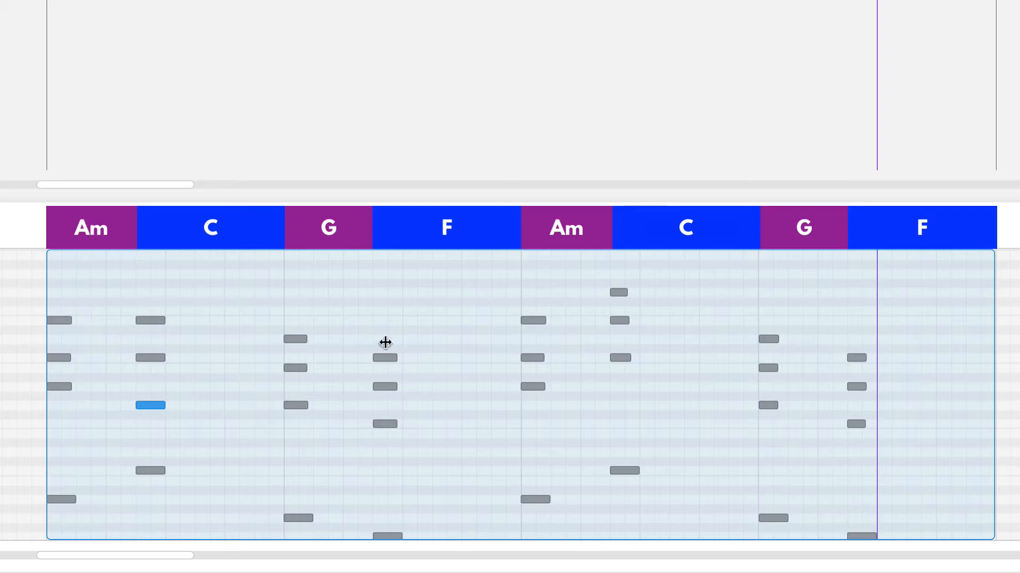
Raise G2 in the second G chord to G3 and F2 in the second F chord to F3
scroll(543, 385, up, 3)
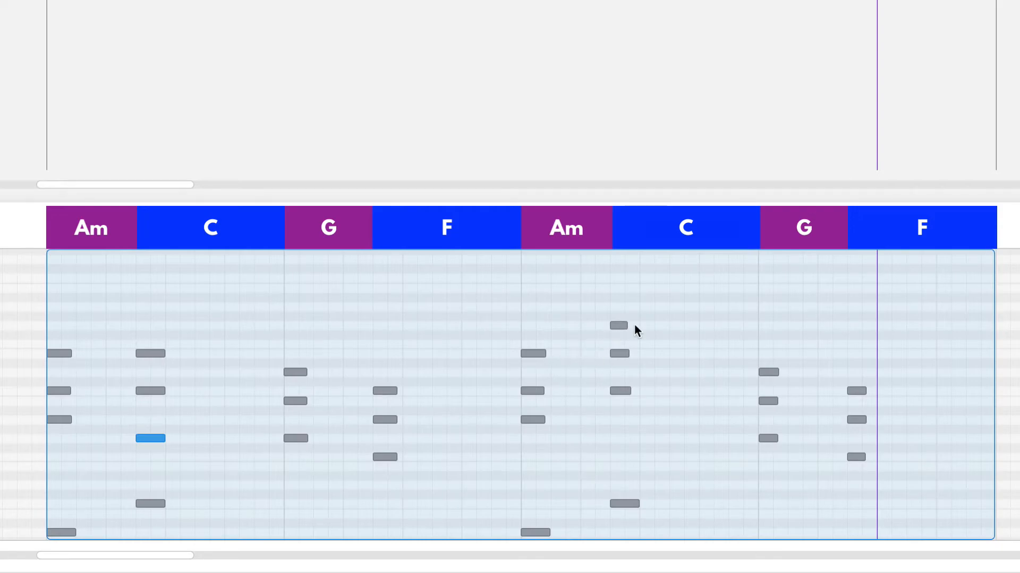
click(768, 438)
drag(769, 439, 770, 326)
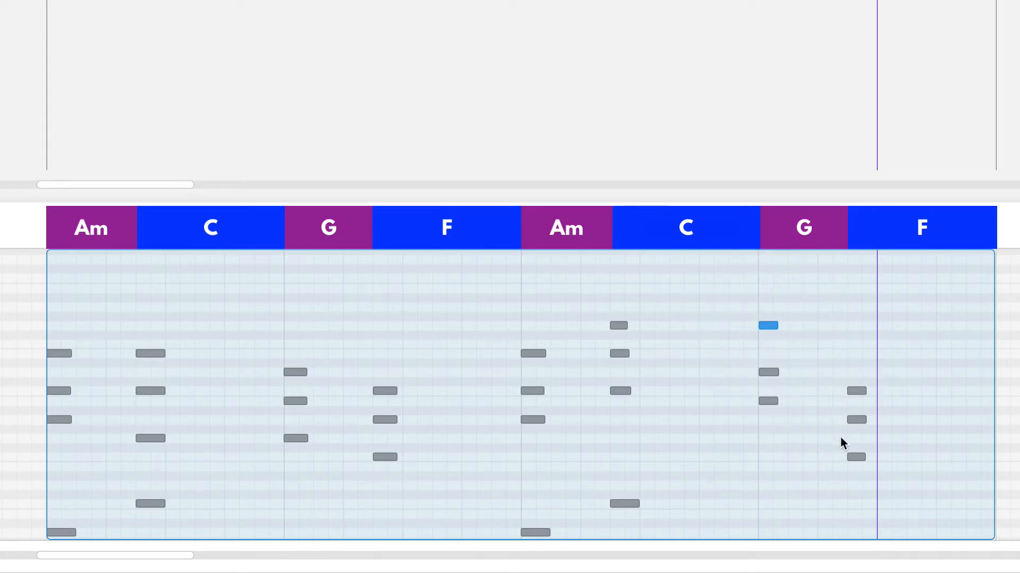
click(852, 458)
drag(856, 458, 854, 345)
scroll(648, 405, down, 3)
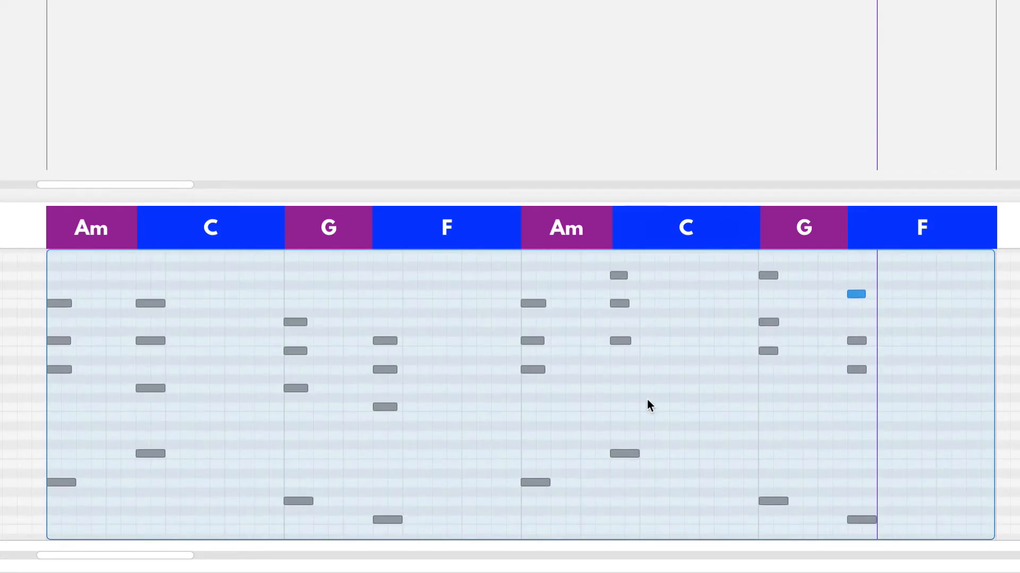
Trace the top notes of the first four chords, Am, C, G and F, to examine the melodic line
scroll(649, 405, up, 3)
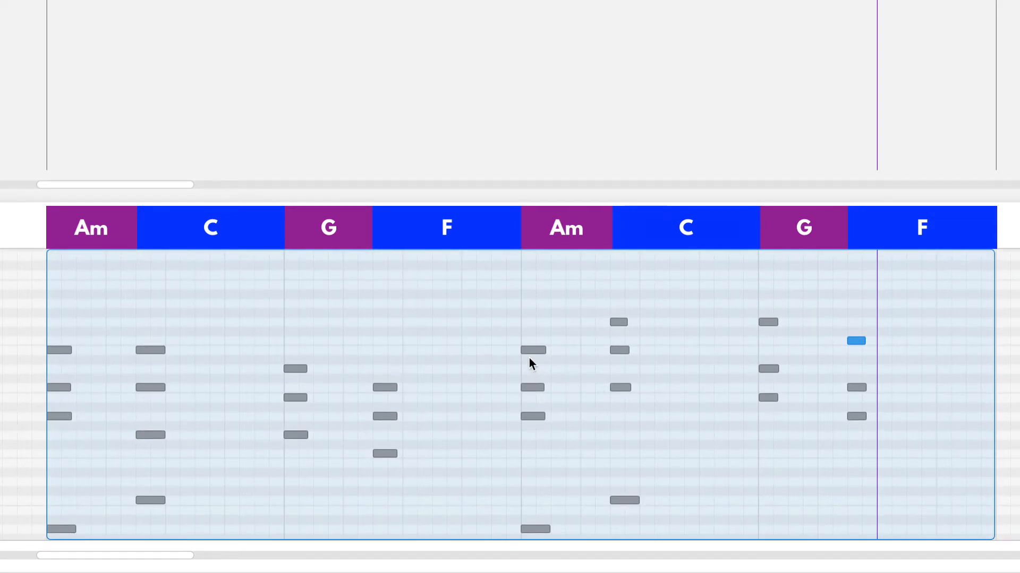
click(59, 349)
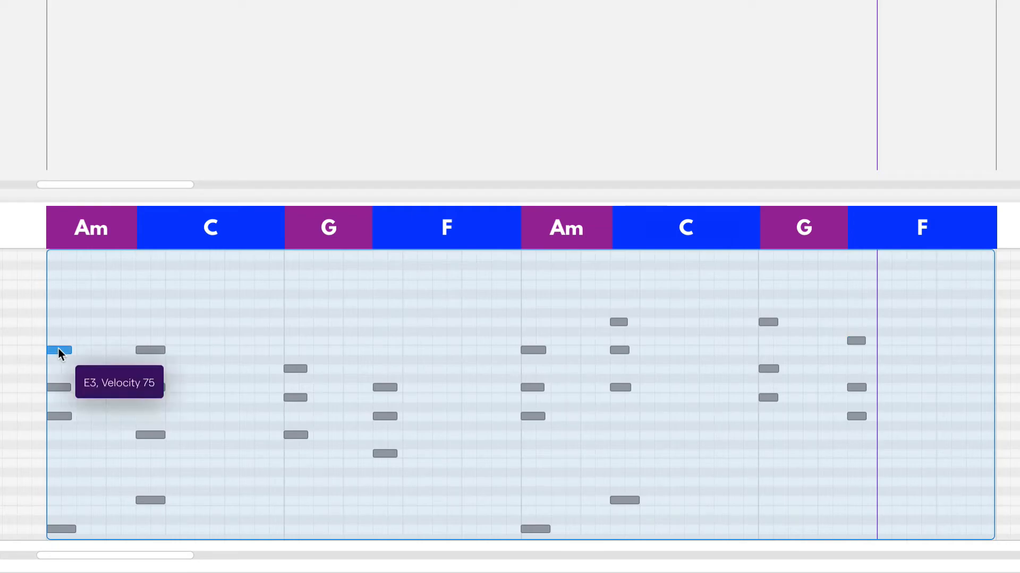
click(148, 350)
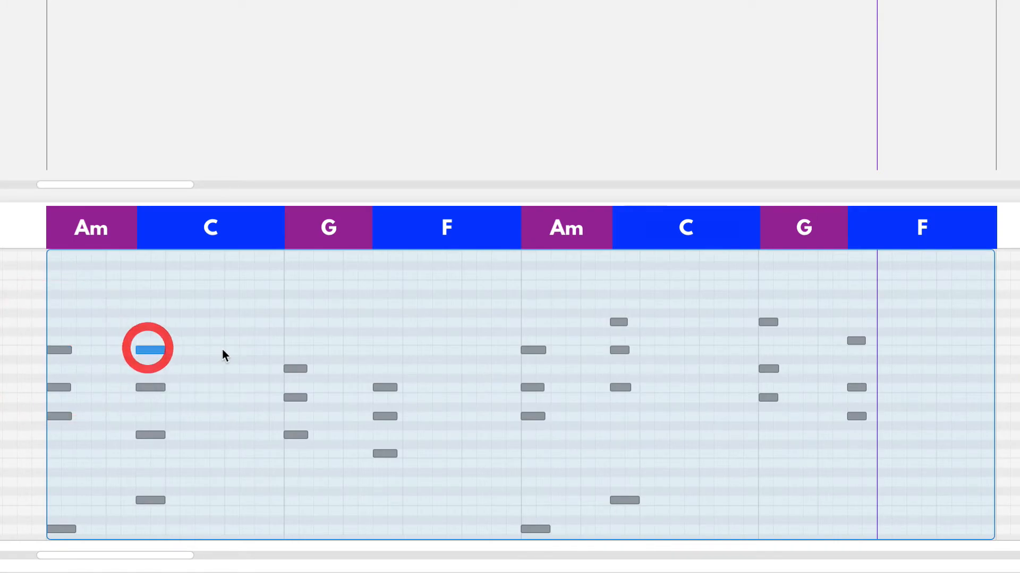
click(299, 369)
click(384, 387)
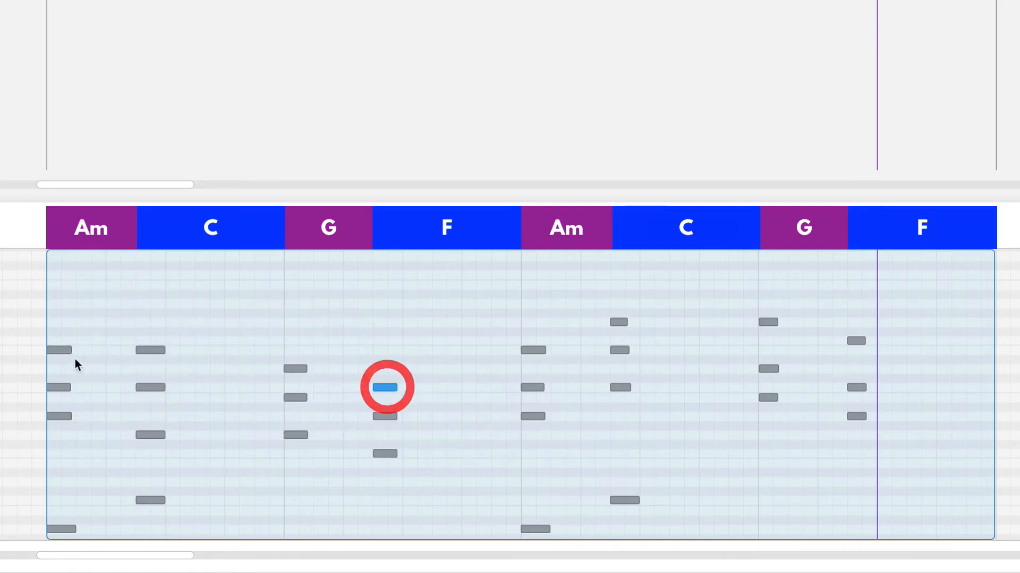
Trace the top notes across all eight chords to compare the melodic lines of the first and second halves
click(59, 350)
click(151, 350)
click(293, 368)
click(389, 388)
click(529, 350)
click(620, 320)
click(770, 323)
click(855, 340)
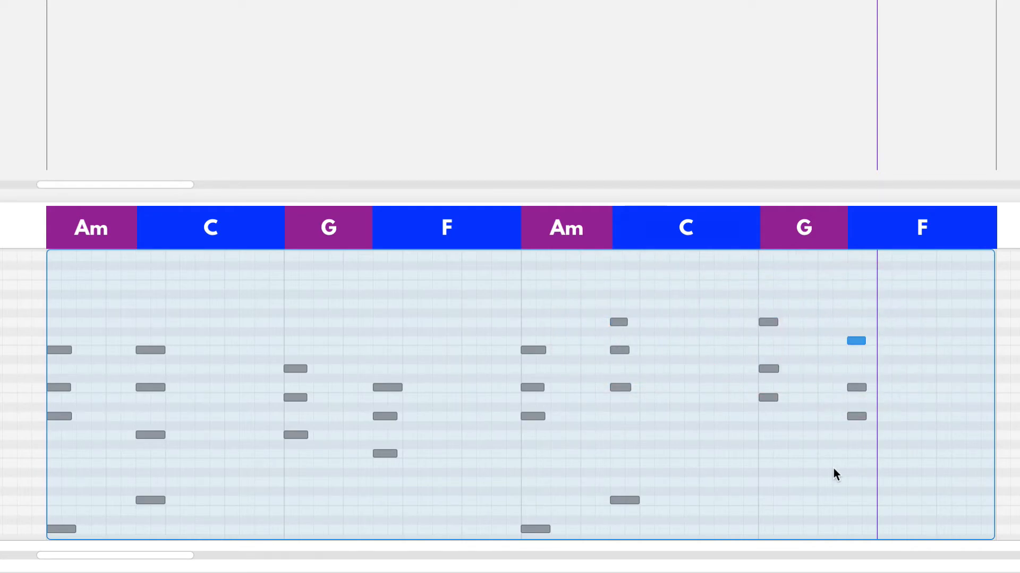
Place the playhead at bar 6, at the start of the revoiced second progression
scroll(358, 418, left, 5)
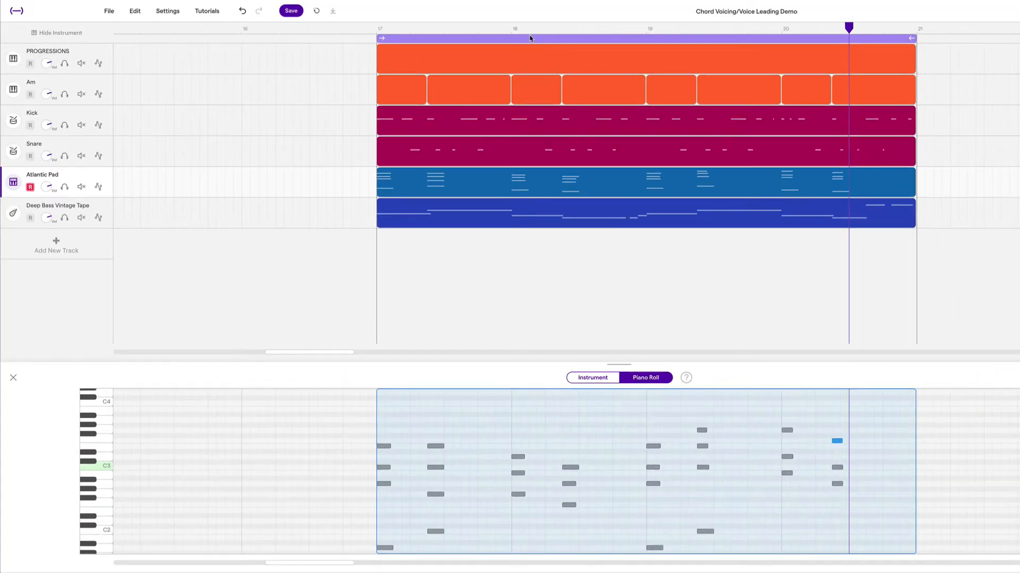
click(529, 35)
scroll(464, 224, left, 15)
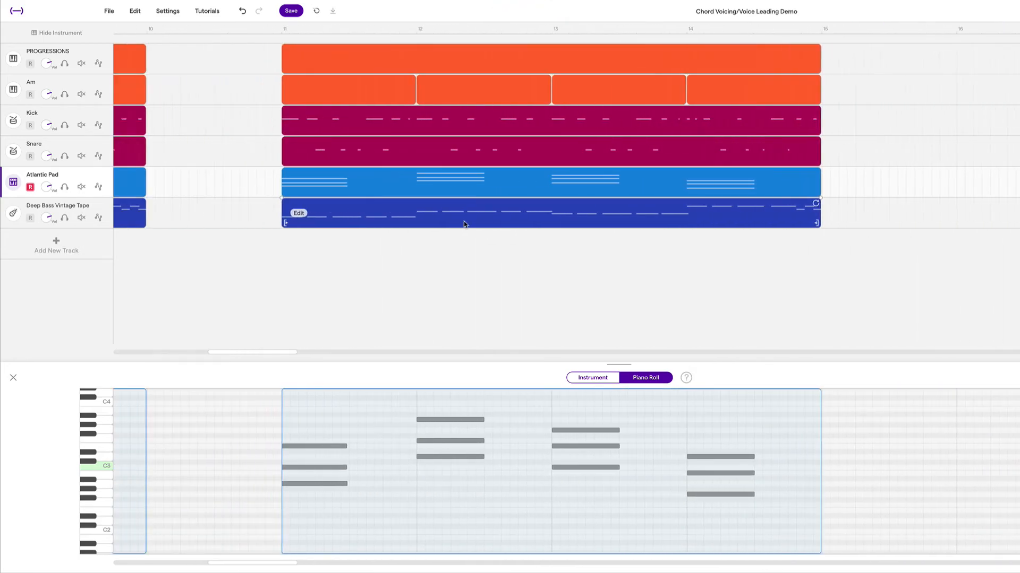
scroll(464, 224, left, 5)
mouse_move(274, 48)
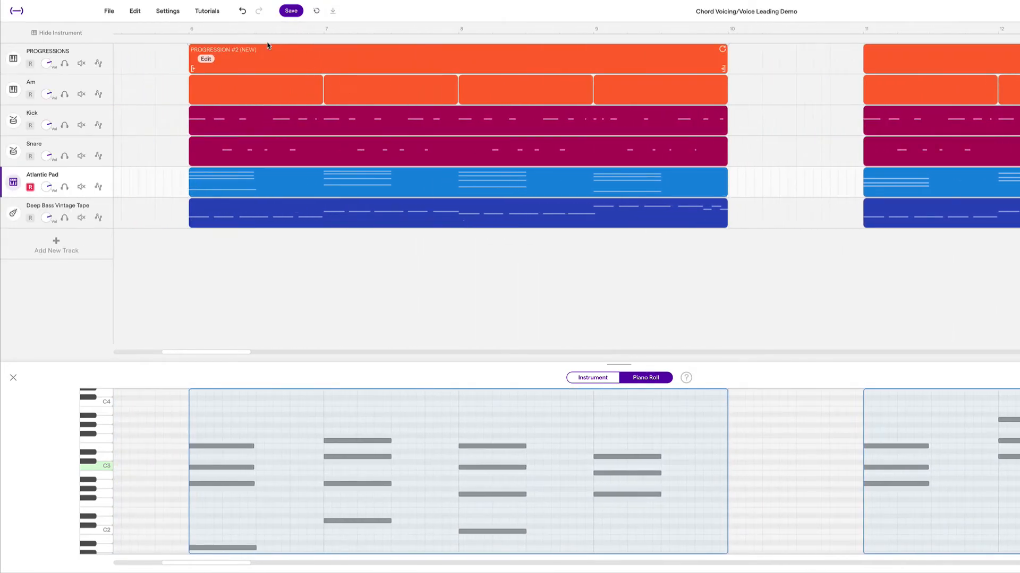
click(189, 29)
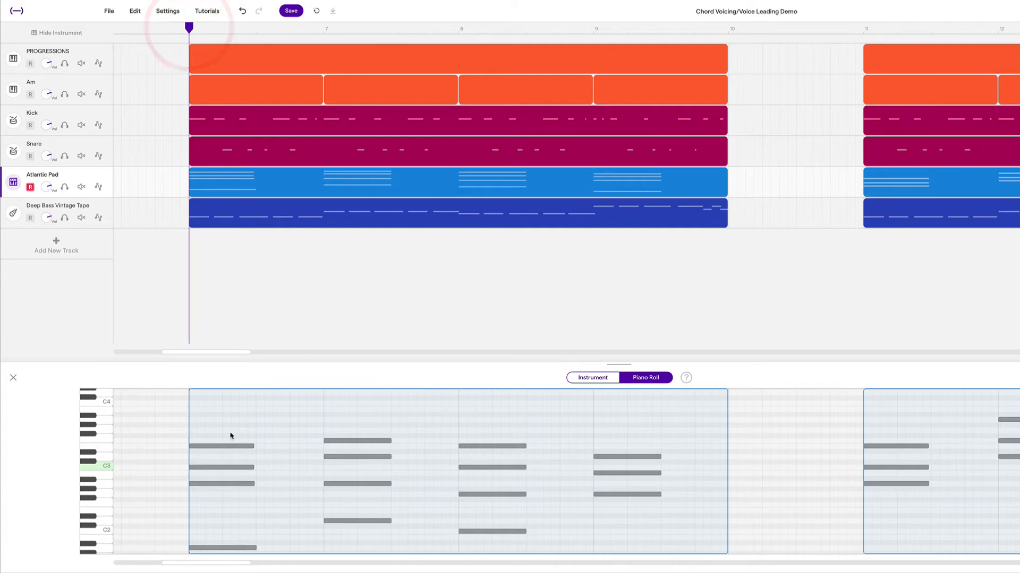
Trace the top notes of the original progression in bars 11 to 14 to examine its melodic jumps
scroll(476, 418, right, 8)
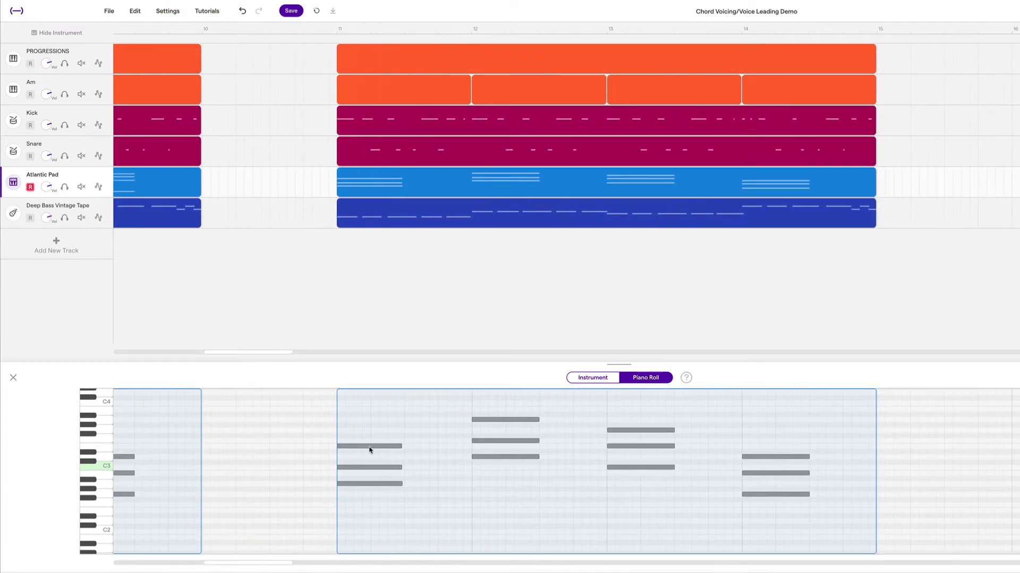
click(369, 447)
click(496, 419)
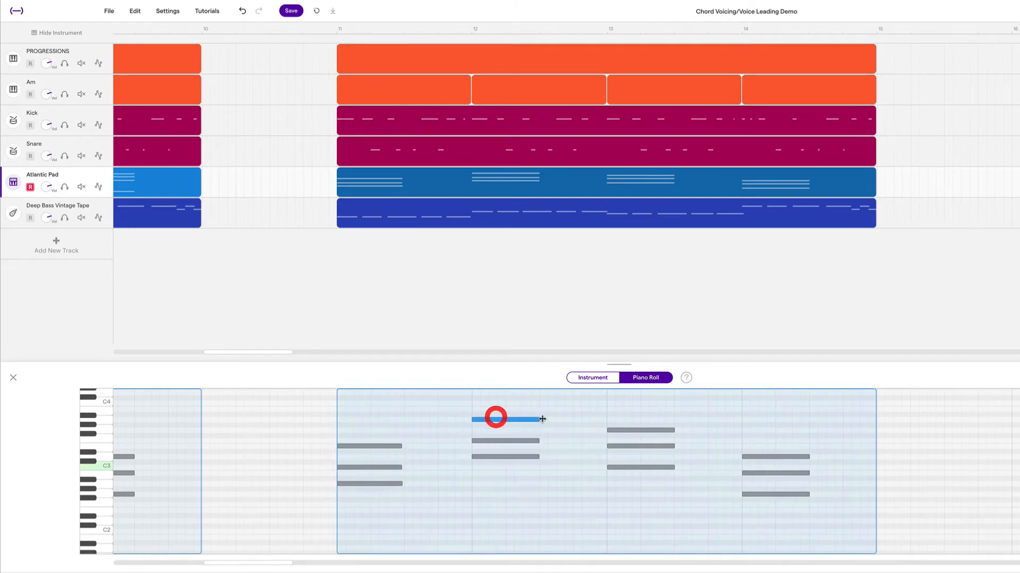
click(630, 432)
click(751, 458)
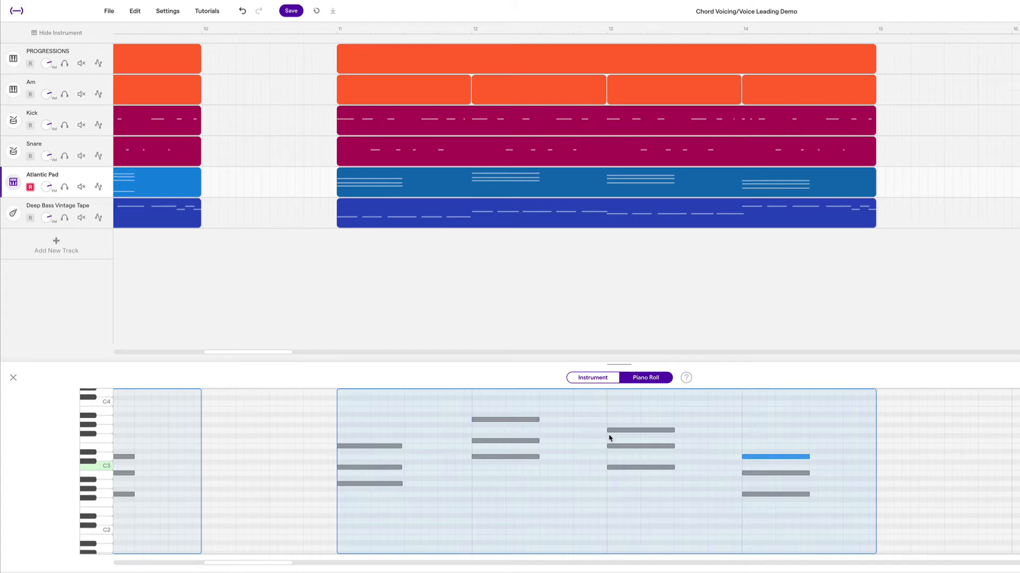
Trace the top notes of the revoiced progression in bars 6 to 9 to compare them with the original
scroll(609, 438, left, 10)
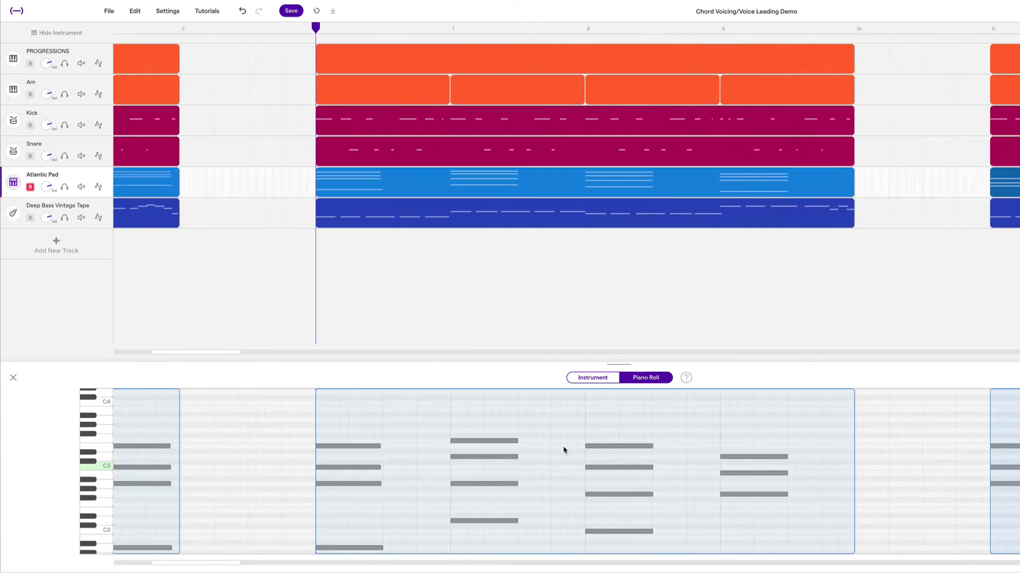
click(358, 446)
click(468, 440)
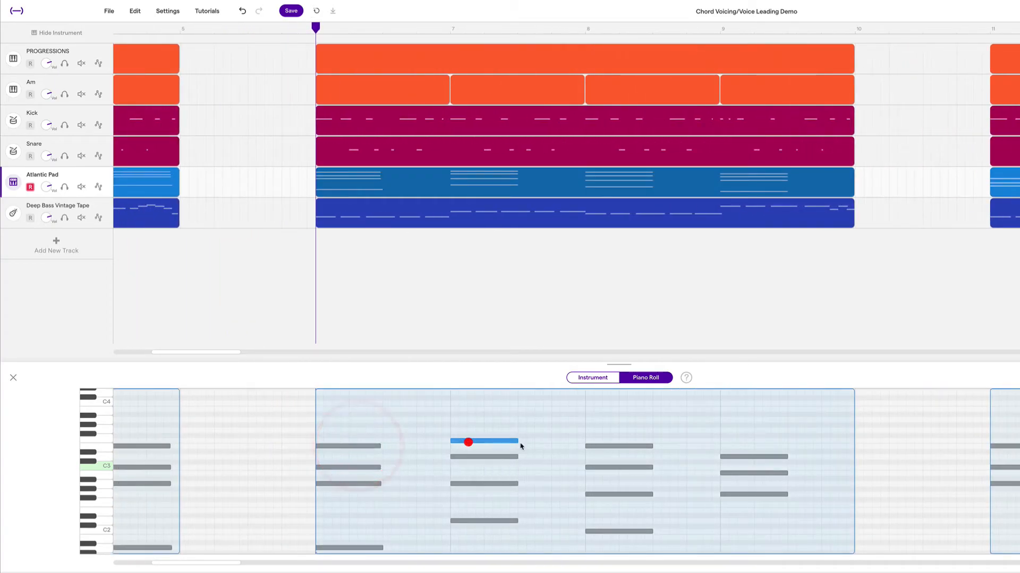
click(614, 446)
click(744, 456)
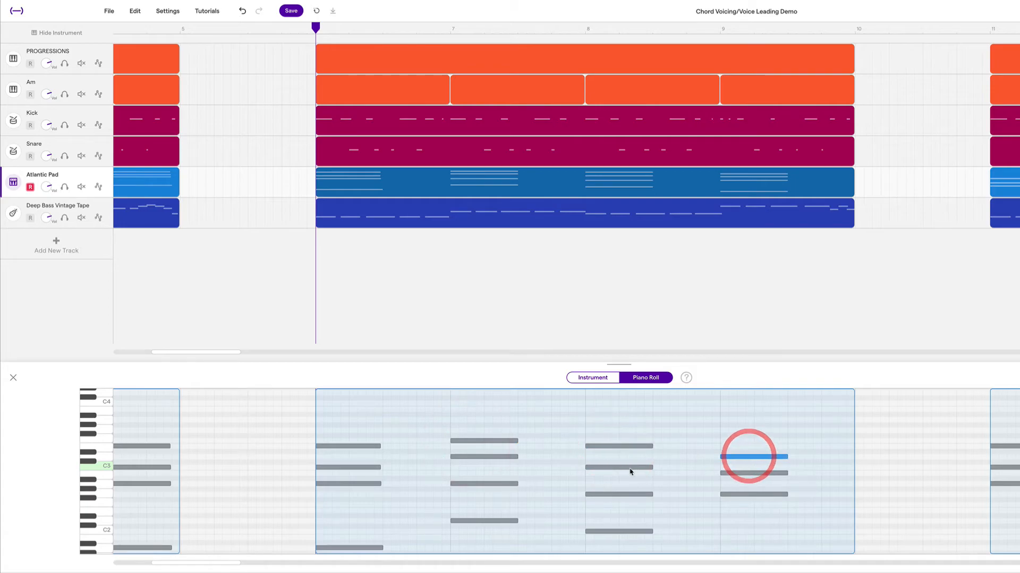
scroll(631, 472, right, 8)
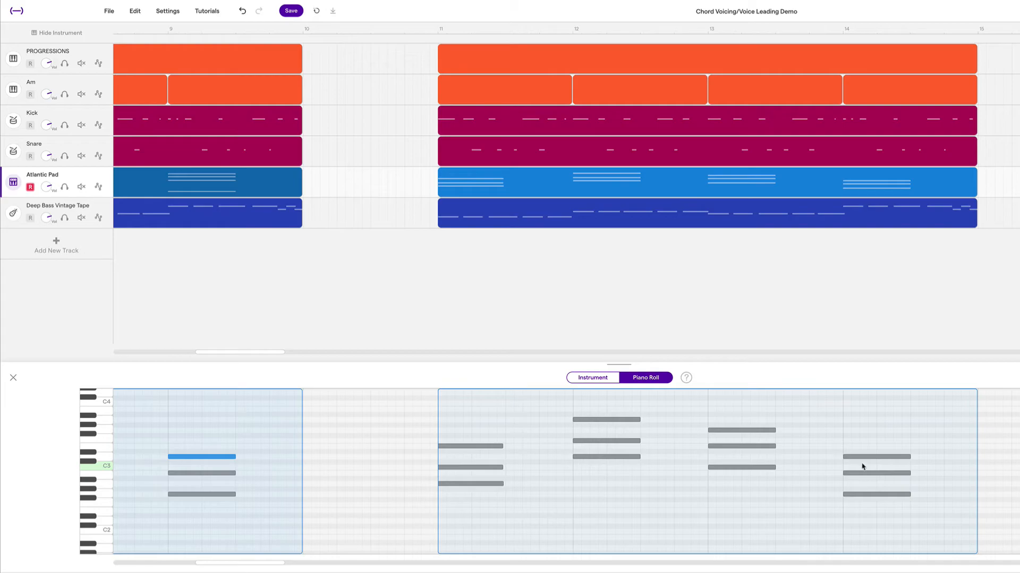
Play the eight-chord progression from bar 17
click(404, 28)
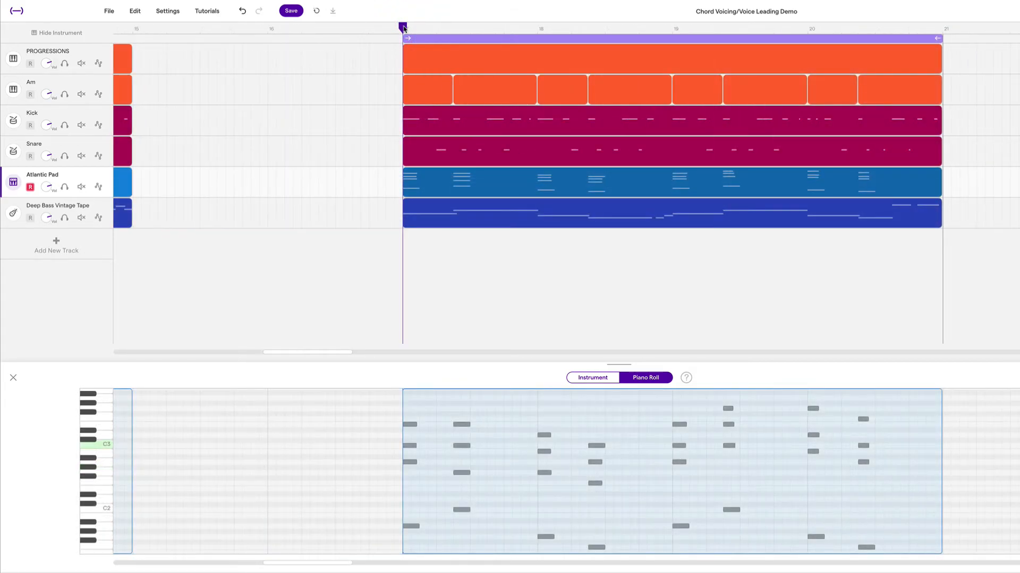
key(space)
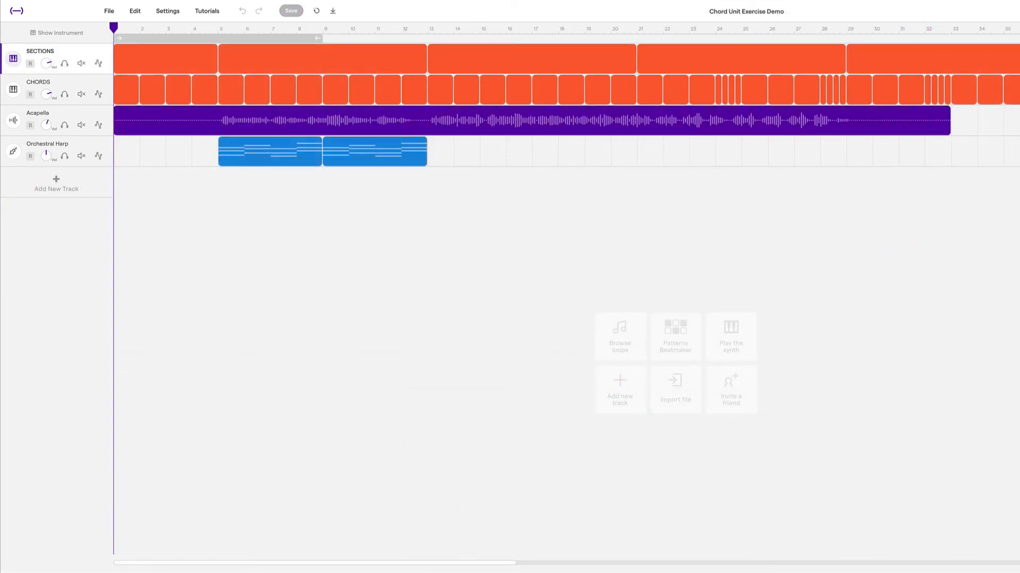
Open the first Orchestral Harp region at bar 5 in a taller piano roll, zoomed to its chords
double_click(268, 149)
drag(356, 339, 364, 291)
scroll(289, 391, up, 3)
scroll(288, 391, up, 1)
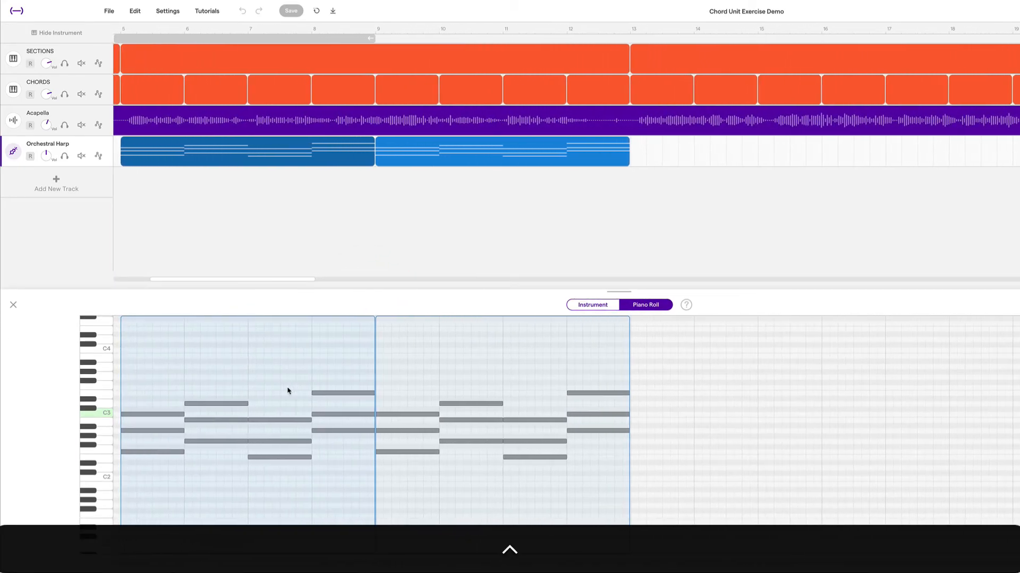
scroll(288, 391, left, 2)
Duplicate the roots of the first region's F, G, Em and Am chords an octave lower, at F1, G1, E1 and A1
click(226, 453)
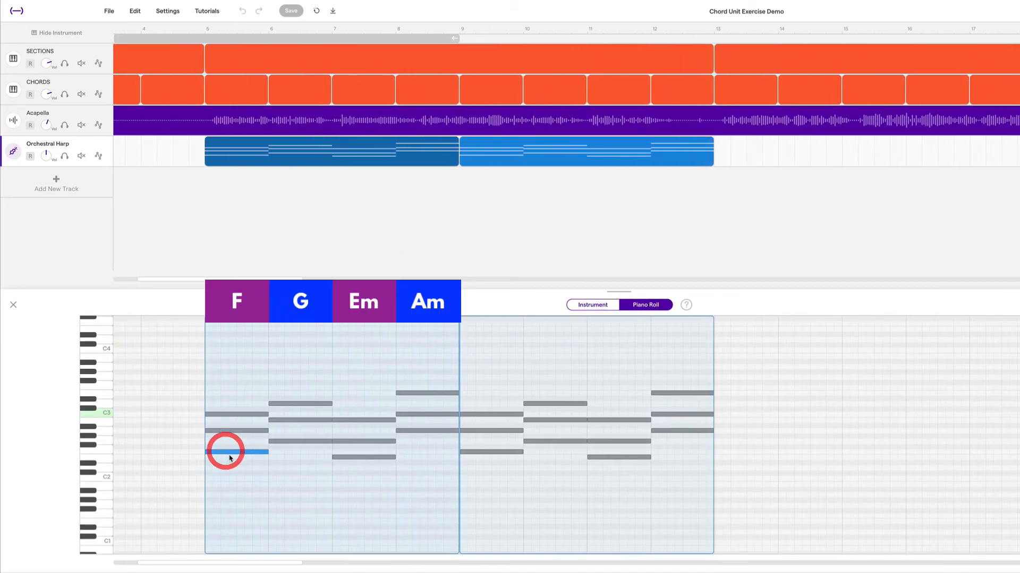
key(alt)
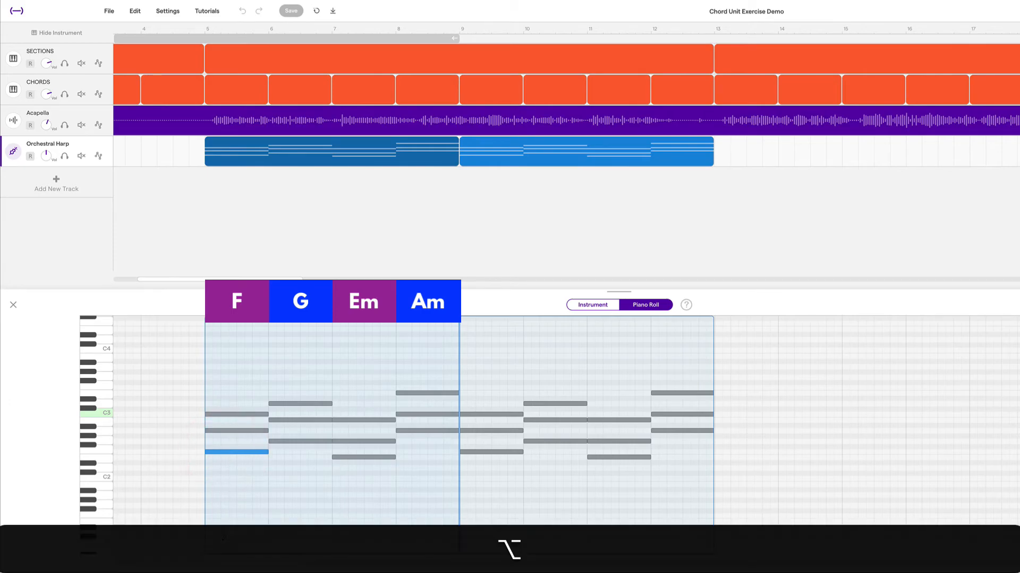
alt+click(210, 515)
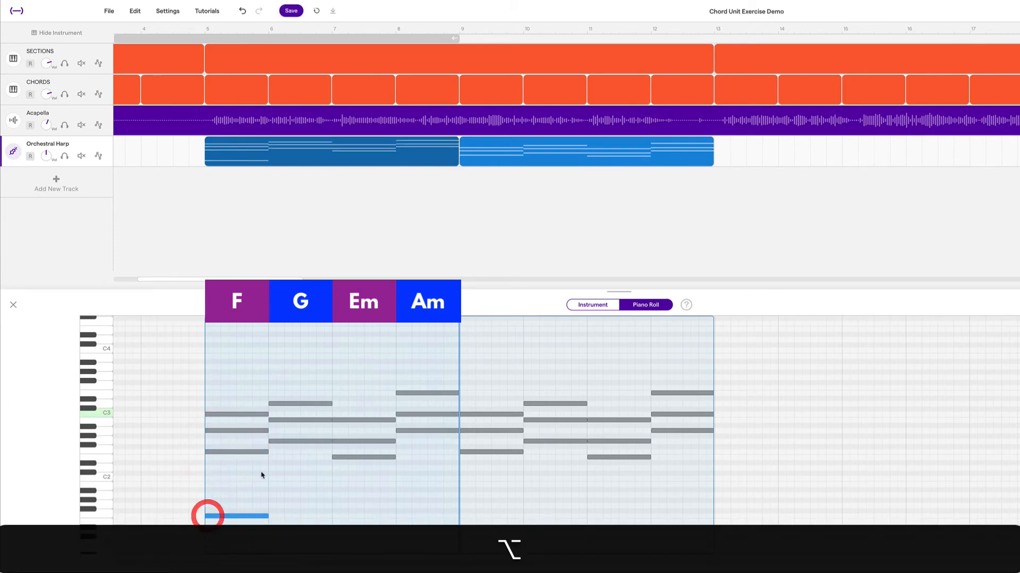
click(293, 440)
alt+click(281, 508)
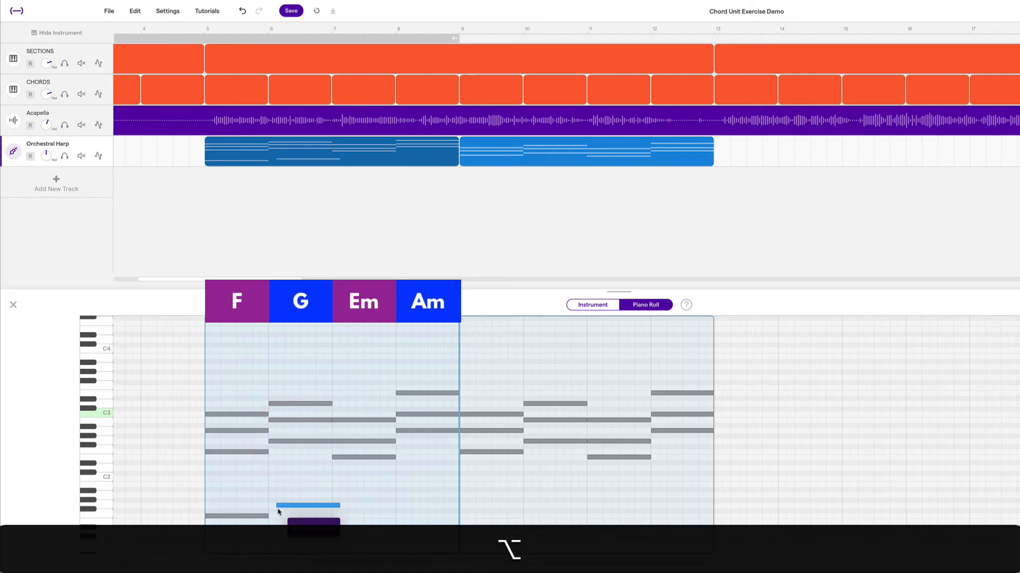
click(360, 458)
drag(359, 458, 341, 523)
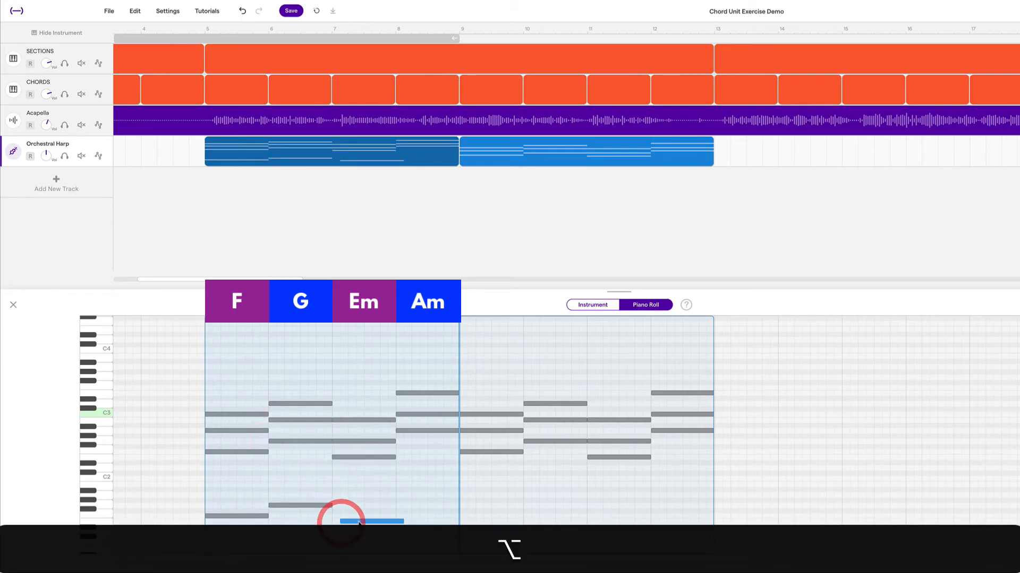
click(353, 519)
click(406, 492)
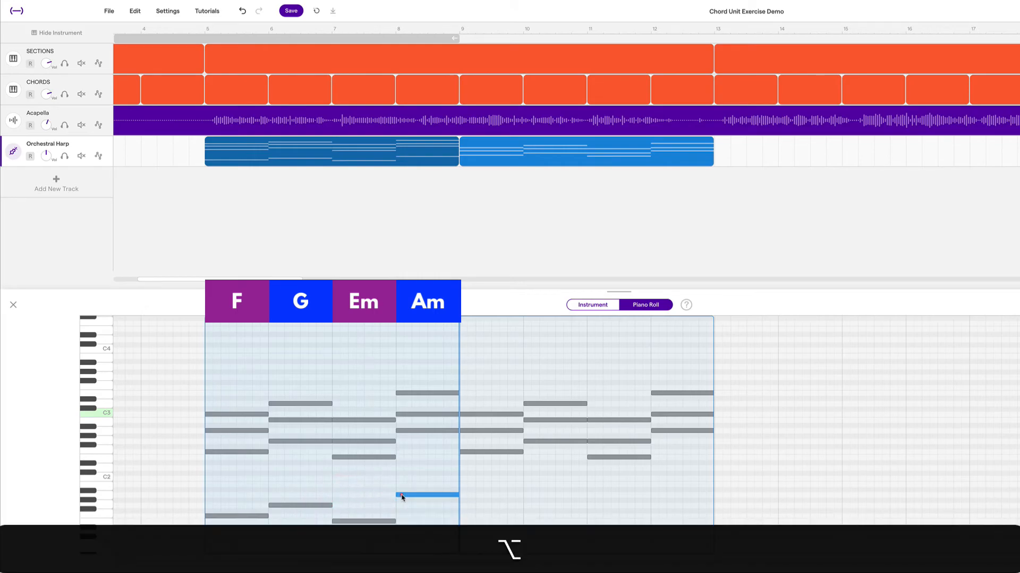
drag(225, 486, 417, 542)
click(559, 149)
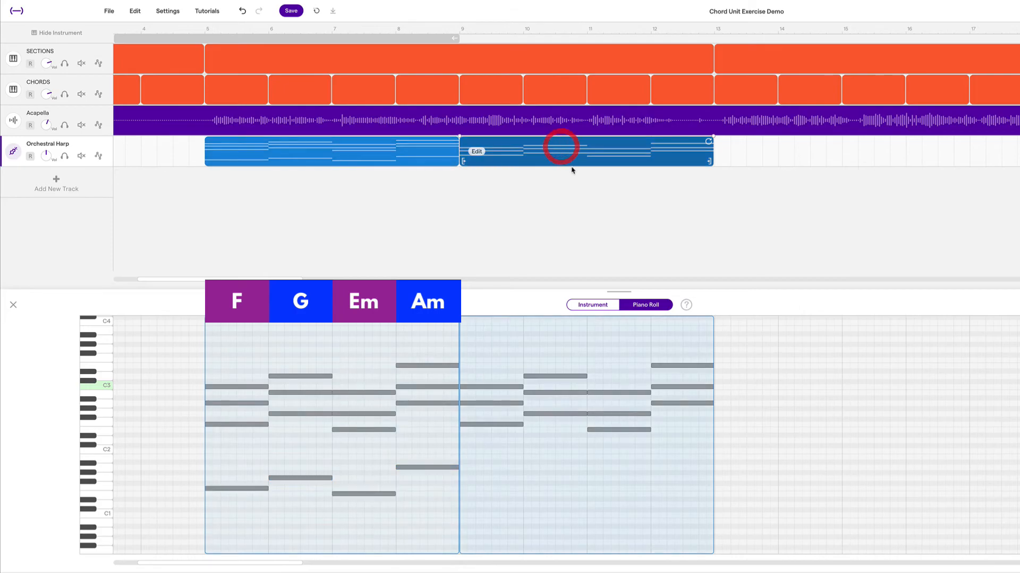
key(BackSpace)
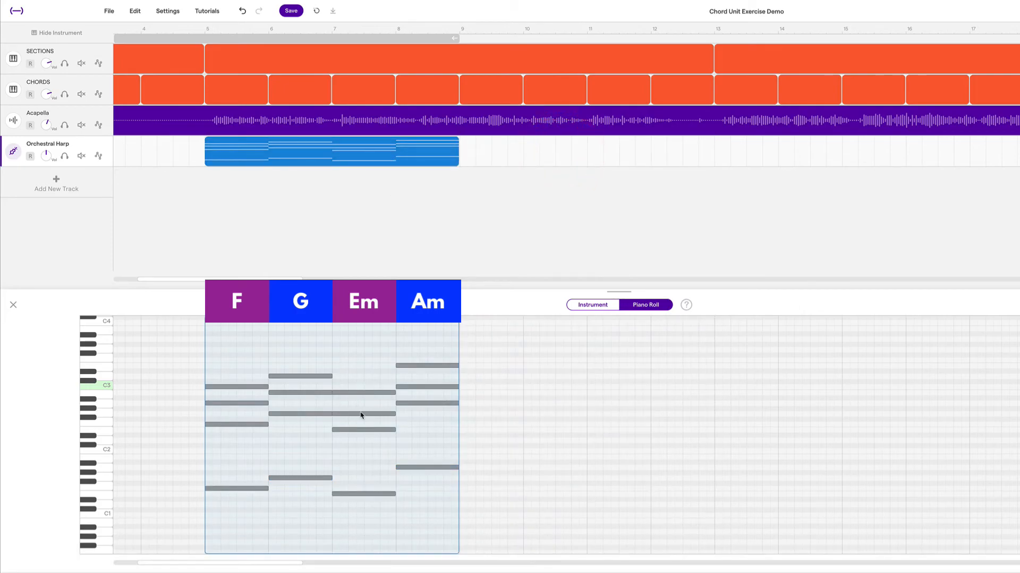
key(super+z)
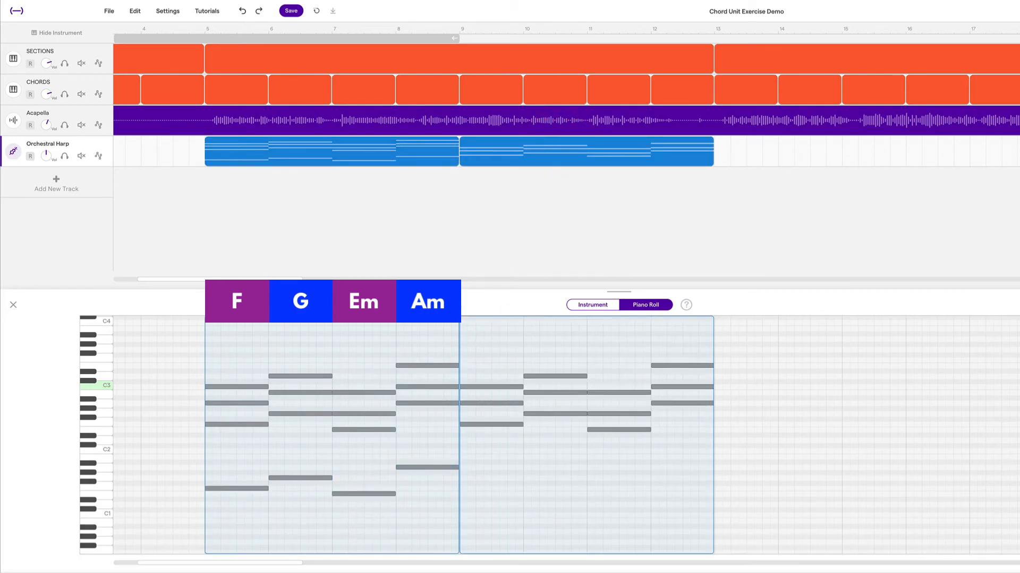
Copy the four low root notes into the second harp region at bar 9 and return the playhead to bar 5
scroll(425, 440, up, 2)
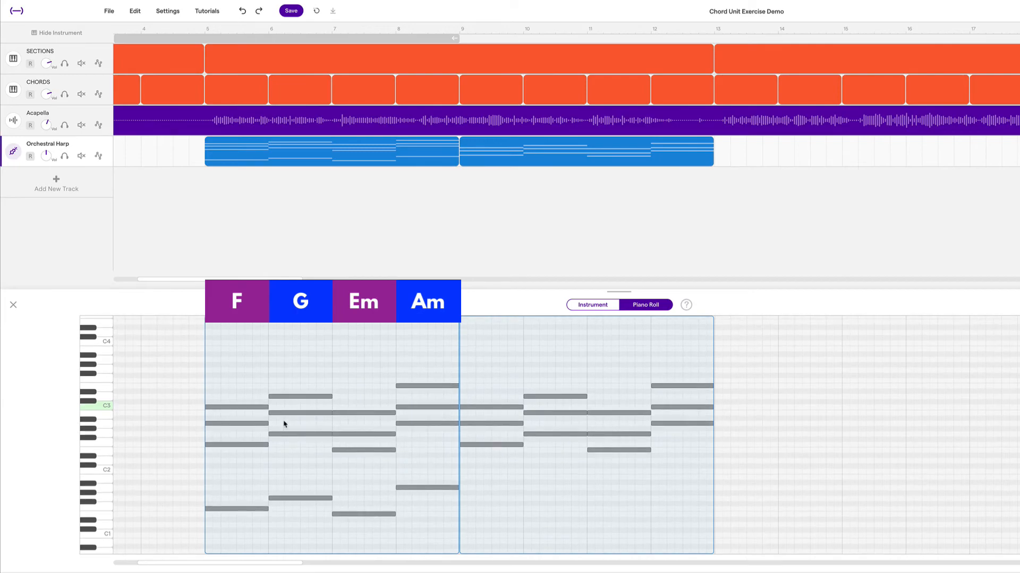
drag(229, 483, 410, 523)
key(super+c)
click(460, 28)
click(498, 159)
key(super+v)
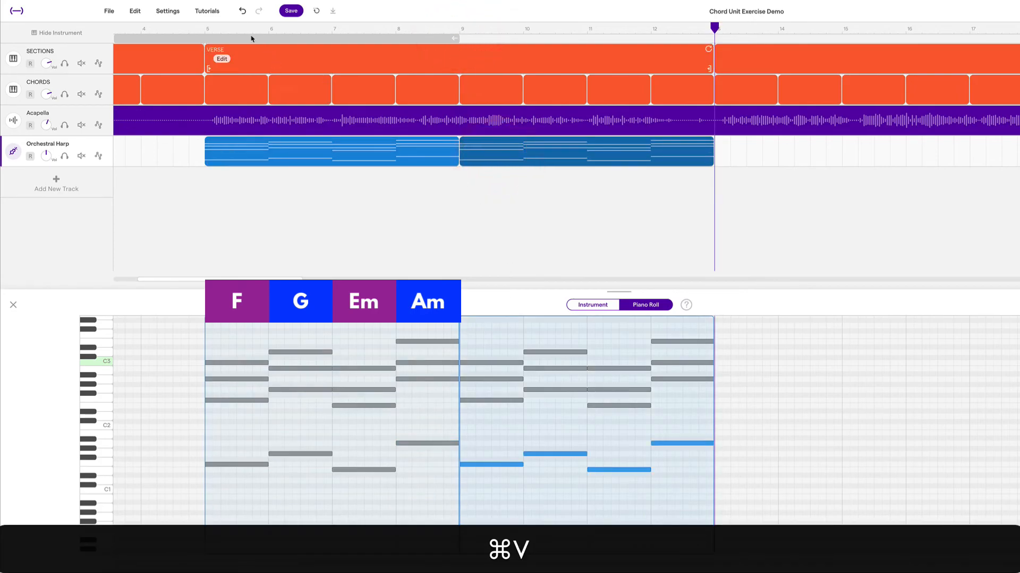
click(205, 28)
Lower the D3 in the first region's G chord one octave to D2
scroll(310, 470, up, 2)
scroll(311, 470, up, 4)
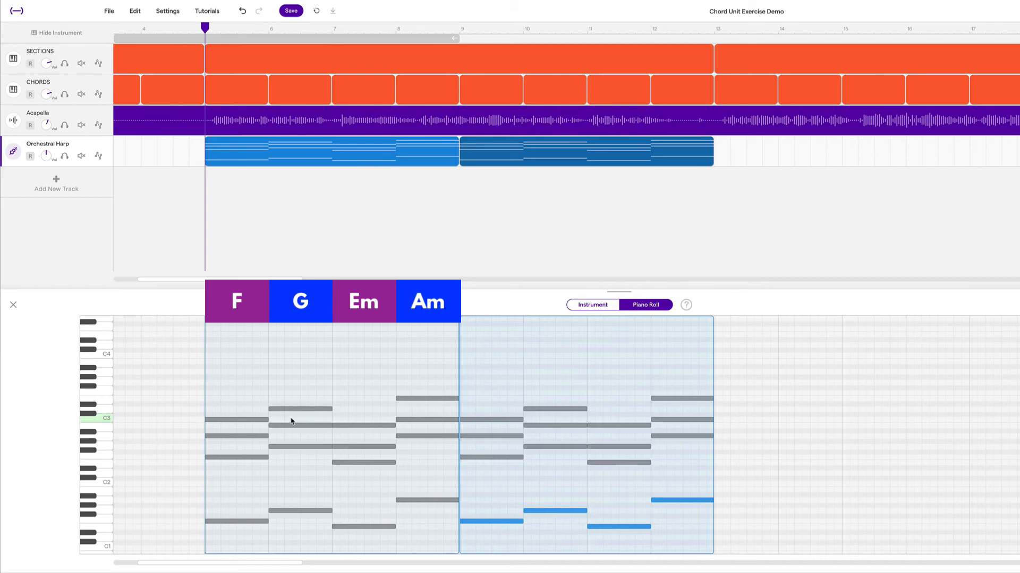
scroll(291, 421, up, 3)
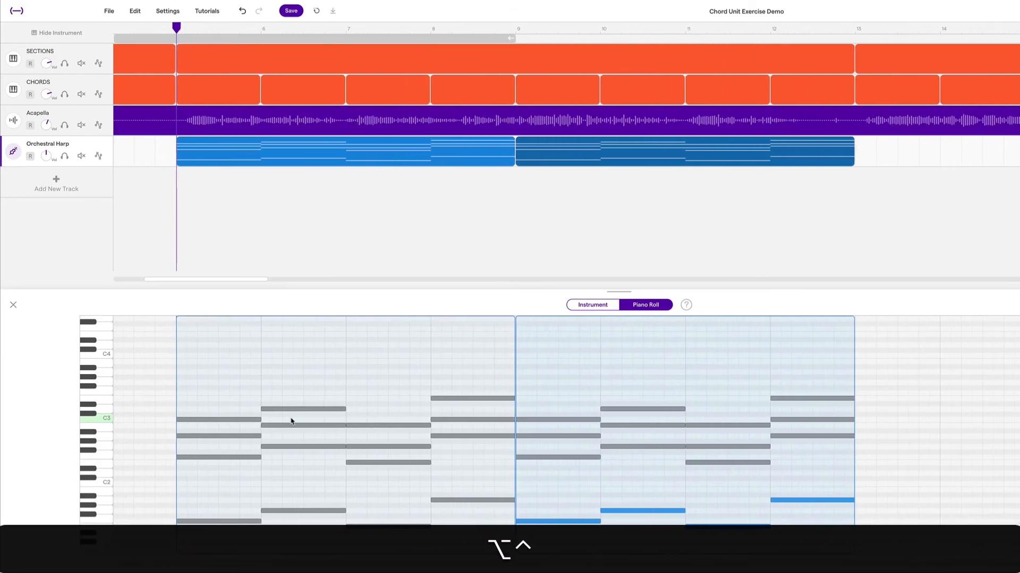
scroll(291, 421, up, 2)
scroll(291, 421, down, 1)
scroll(291, 421, down, 1)
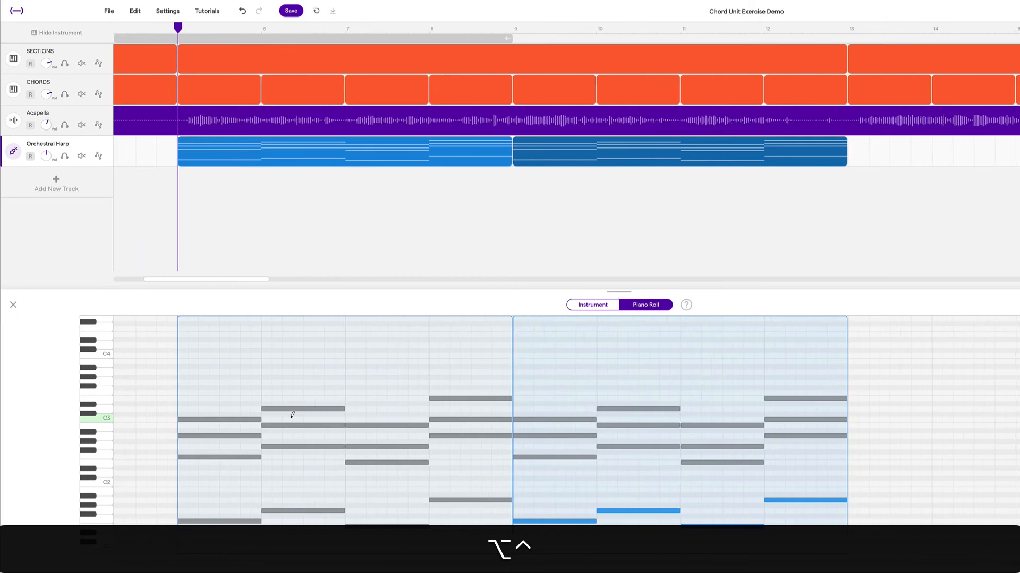
scroll(275, 424, left, 1)
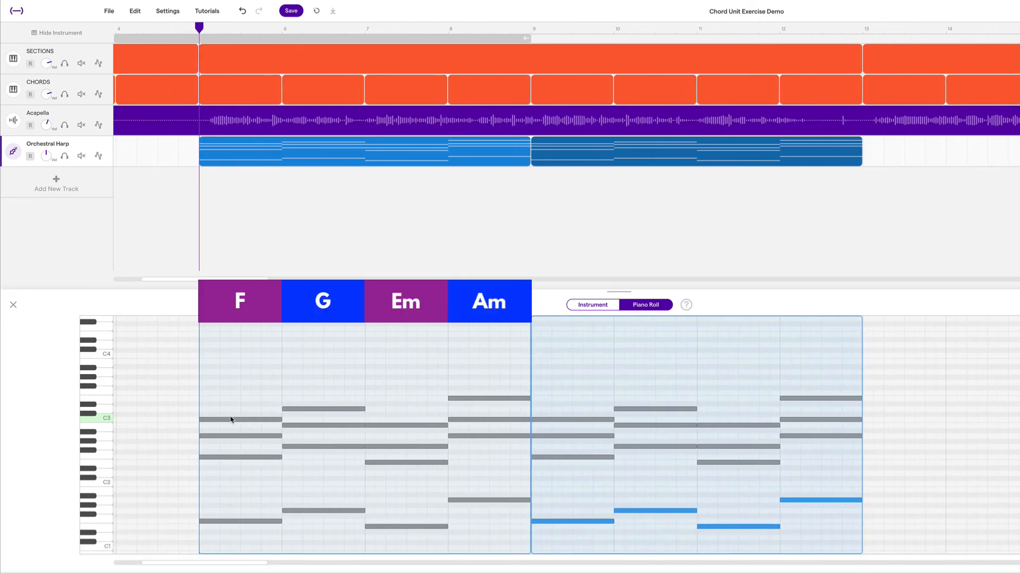
click(305, 409)
drag(305, 409, 301, 473)
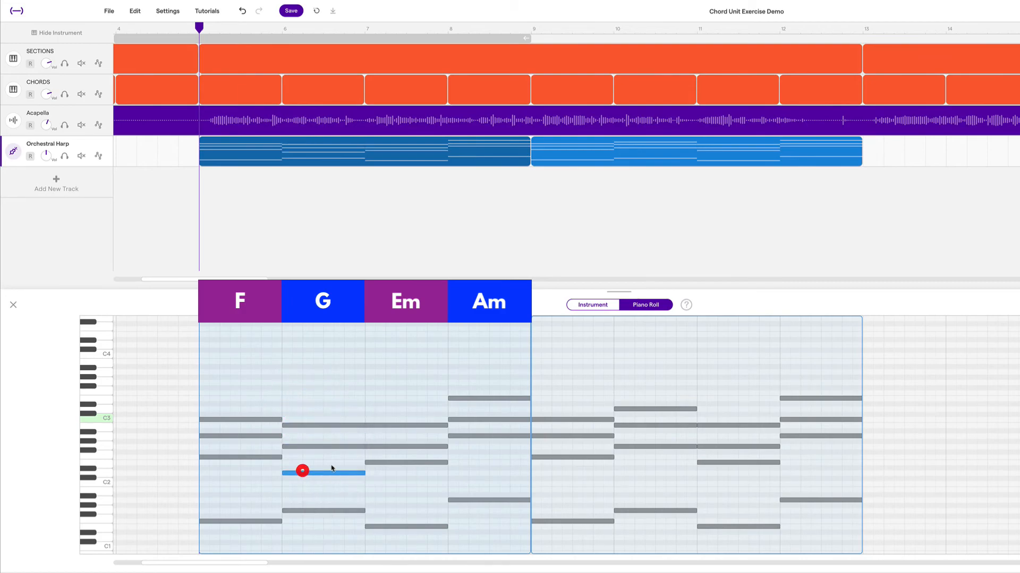
Try raising E2 in the first region's Em chord to E3, and trace the resulting top notes through the Am chord
click(396, 463)
drag(395, 466, 400, 399)
click(382, 427)
click(347, 427)
click(381, 426)
click(467, 399)
click(263, 419)
click(316, 425)
click(398, 398)
click(470, 399)
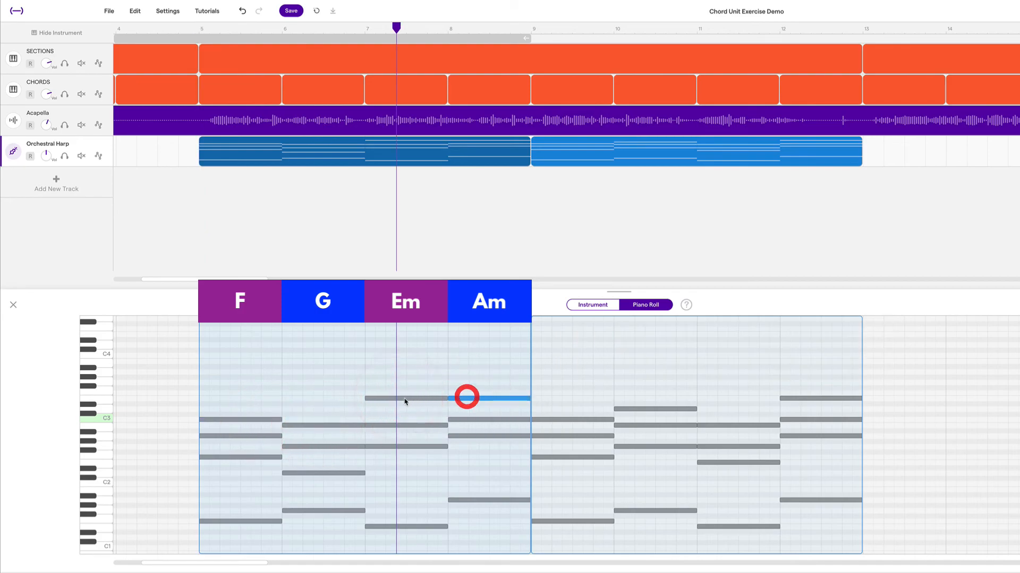
click(365, 367)
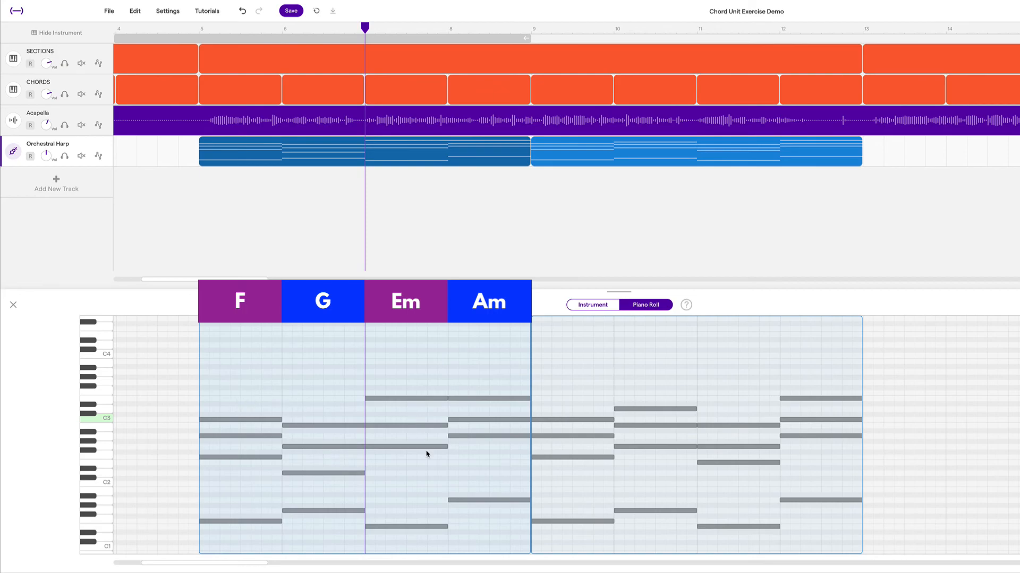
key(super+z)
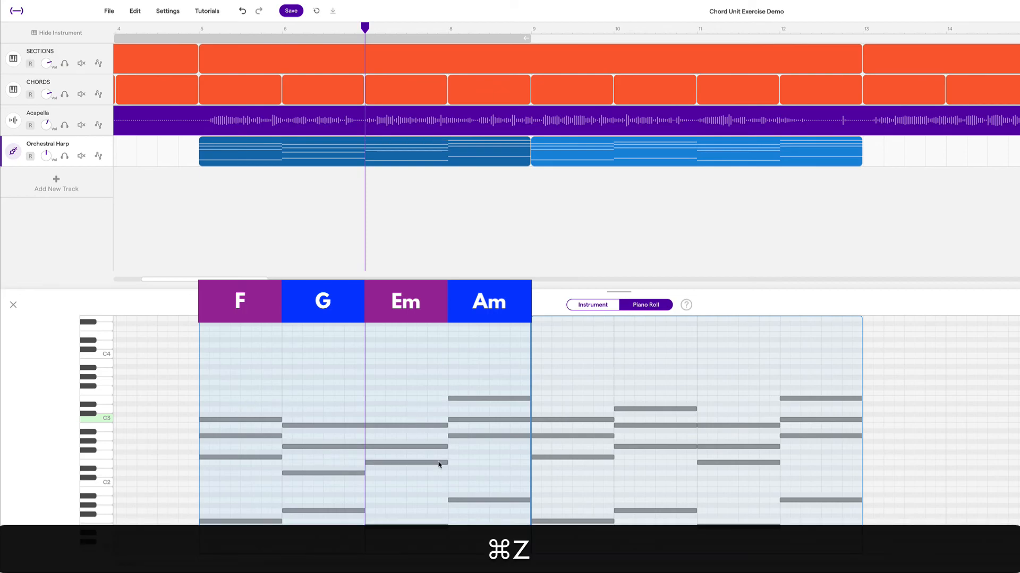
Lower the E3 in the first region's Am chord one octave to E2
click(481, 398)
drag(482, 401, 481, 463)
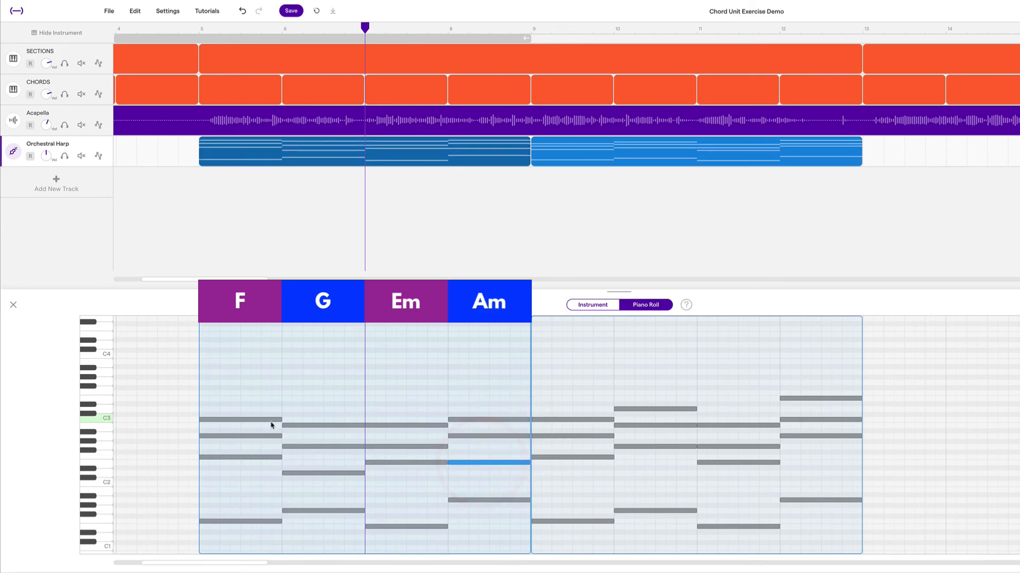
Raise the E2 in the second region's Em chord one octave to E3, leading up from the G chord's D3
scroll(557, 435, right, 2)
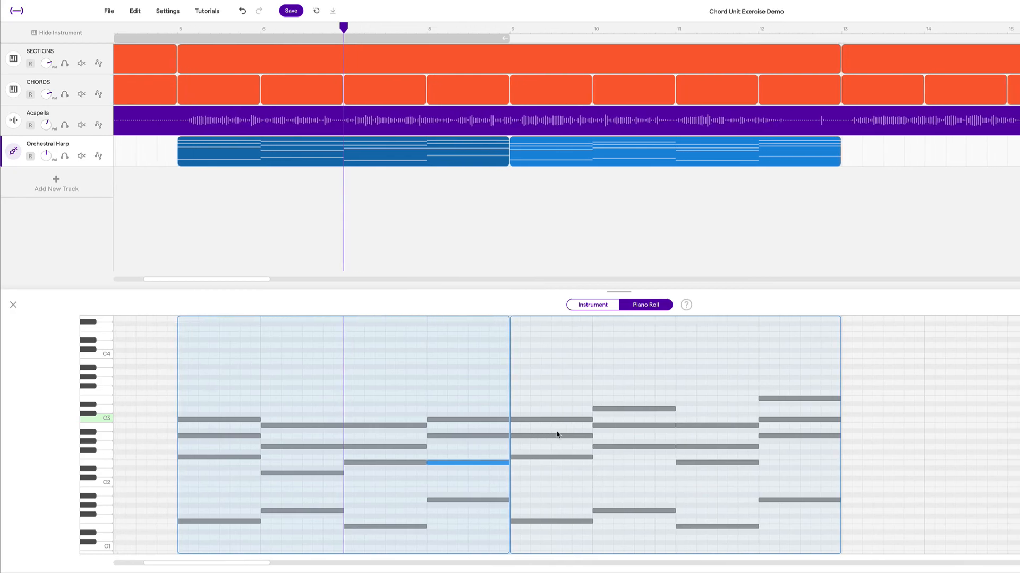
click(702, 463)
click(622, 409)
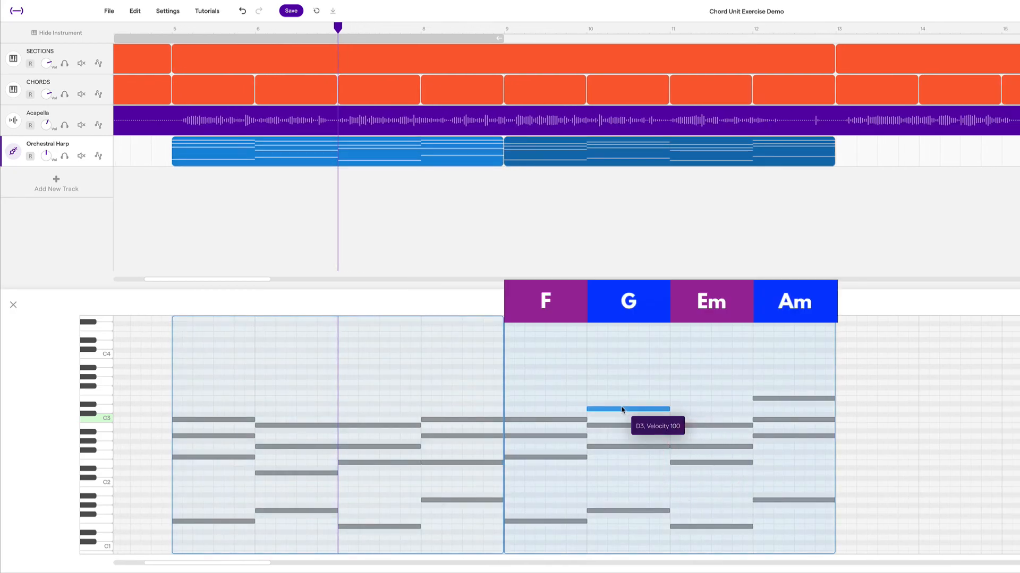
drag(713, 463, 713, 398)
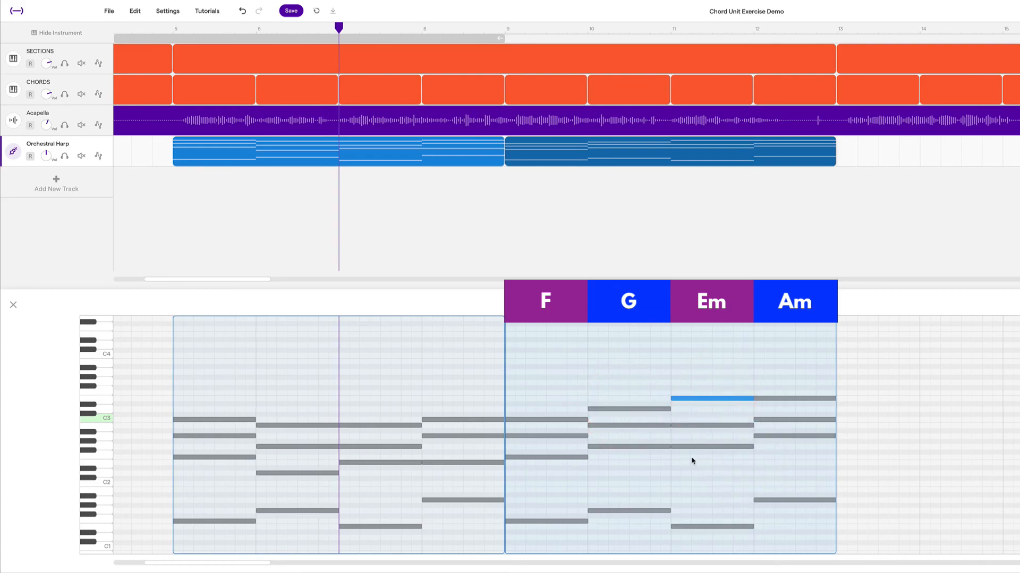
Play both revoiced harp regions with the acapella from bar 5 to the end of bar 12
scroll(692, 461, left, 2)
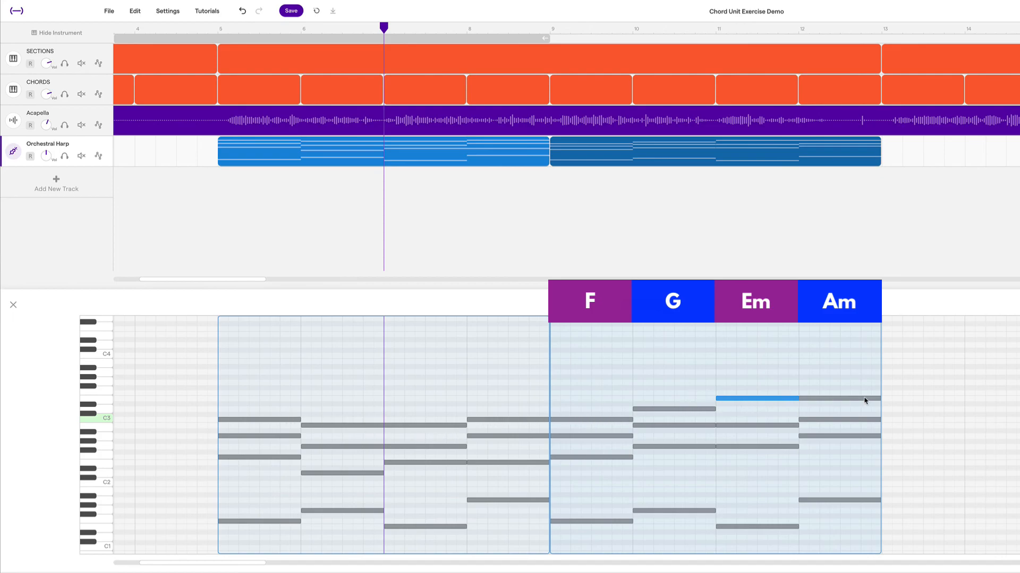
click(216, 30)
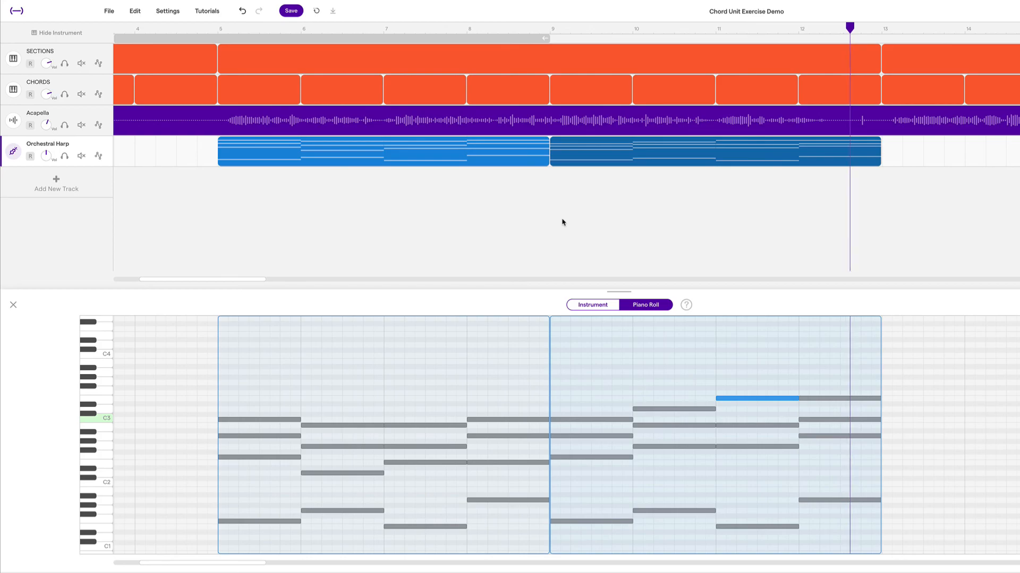
key(space)
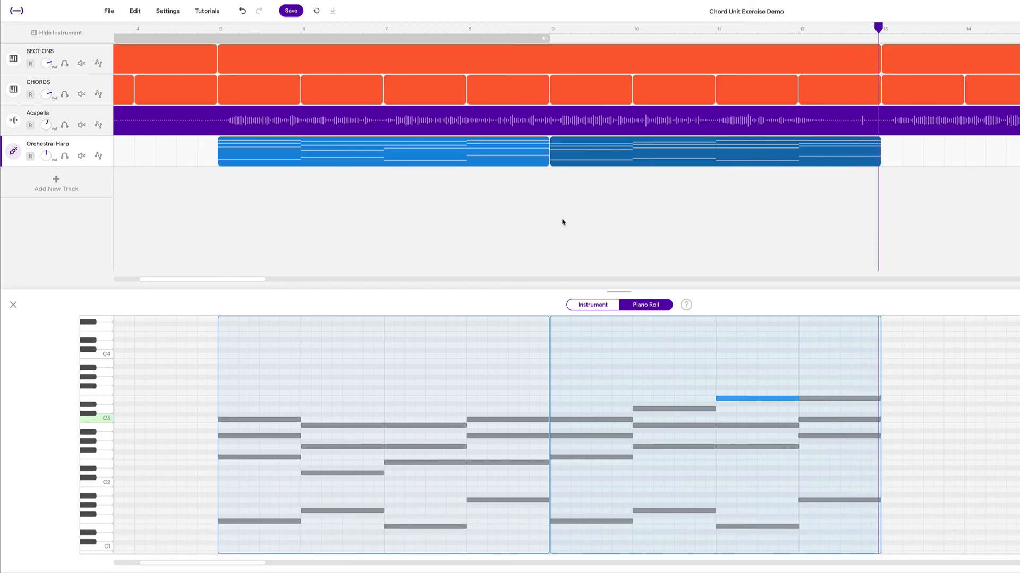